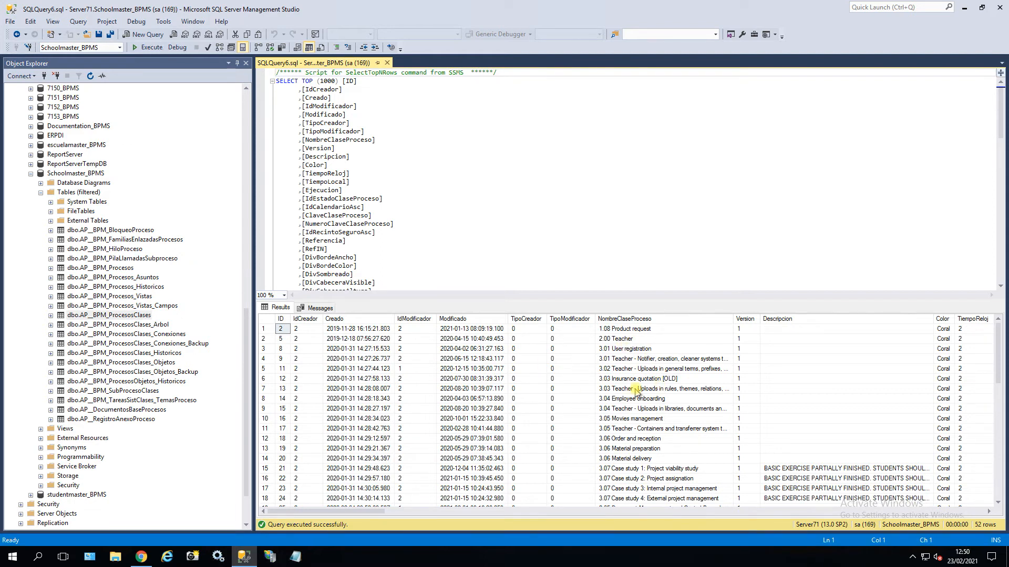
Add a WHERE Referencia like '%22%' line below the FROM clause of the process class query.
left_click(147, 556)
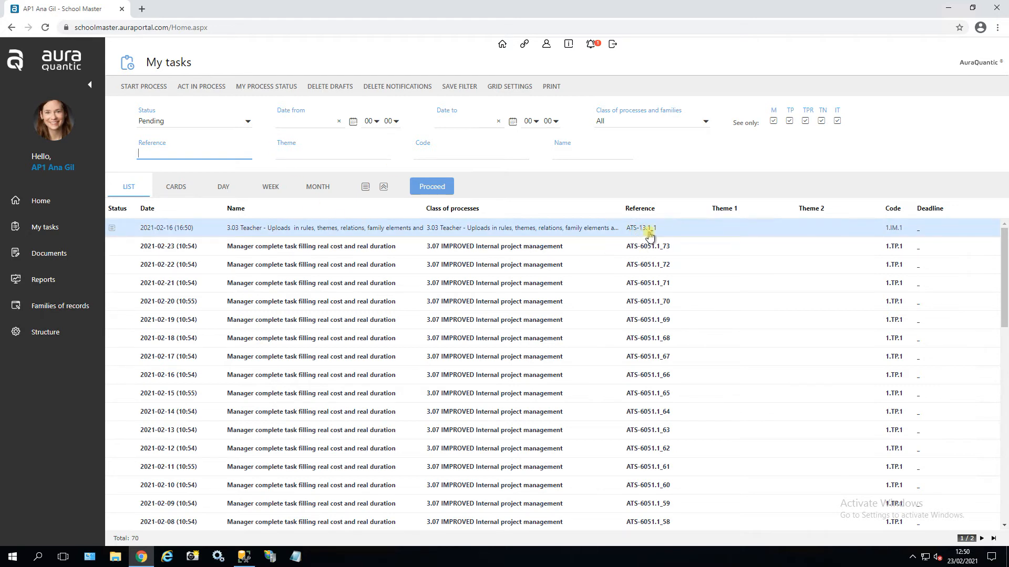
left_click(949, 8)
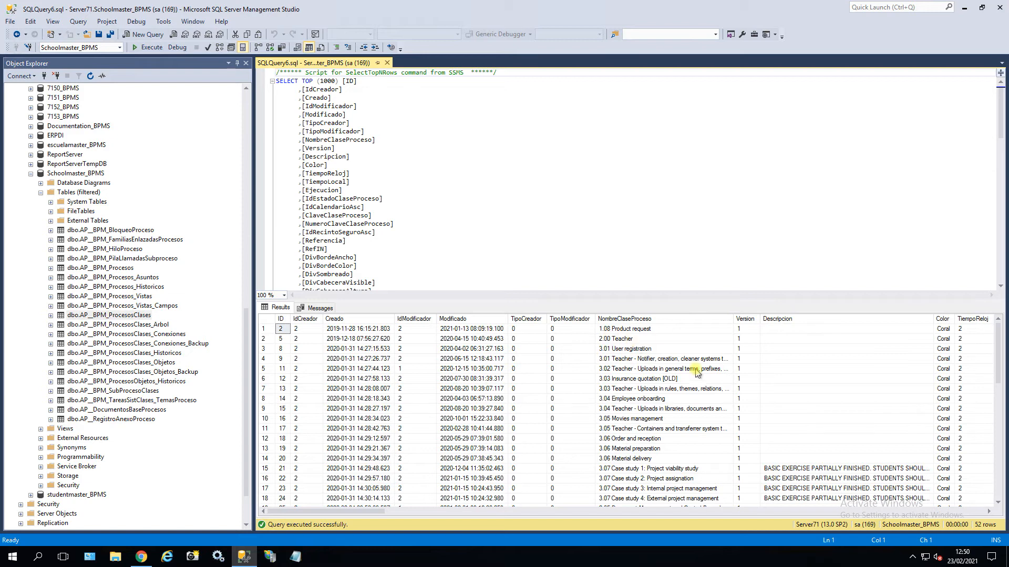
scroll(399, 257, "down", 20)
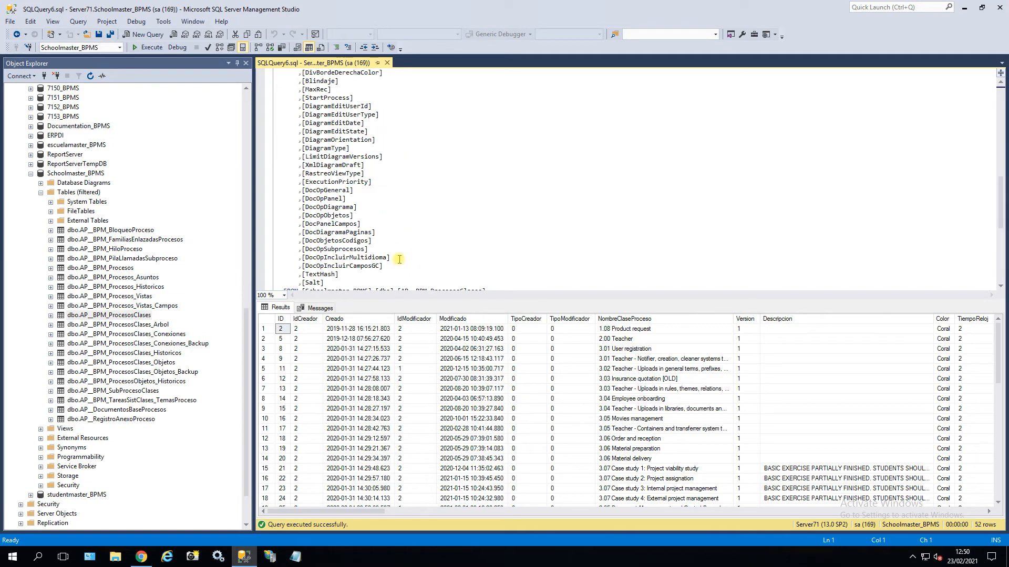
scroll(399, 173, "up", 1)
left_click(498, 143)
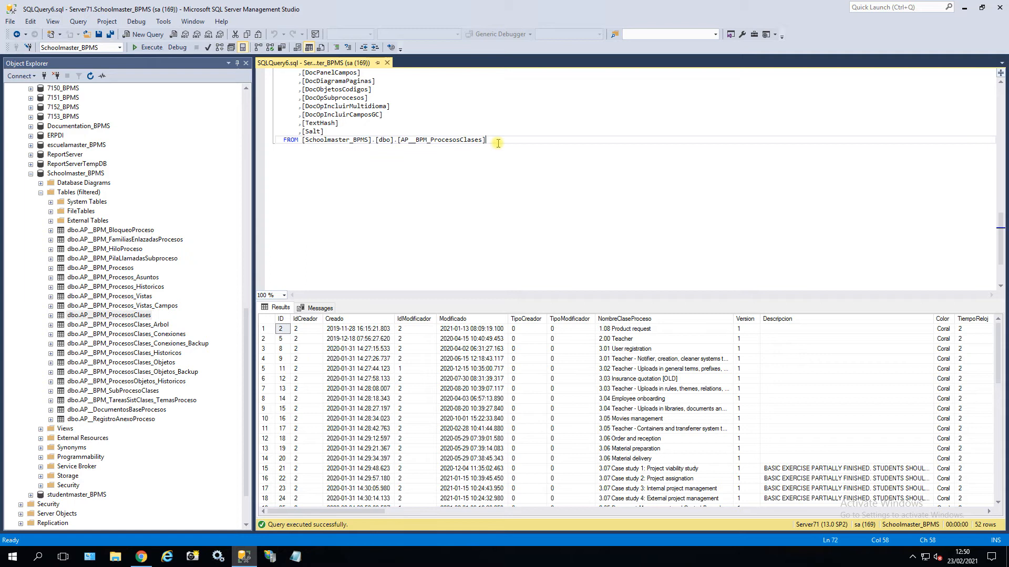
key("Return")
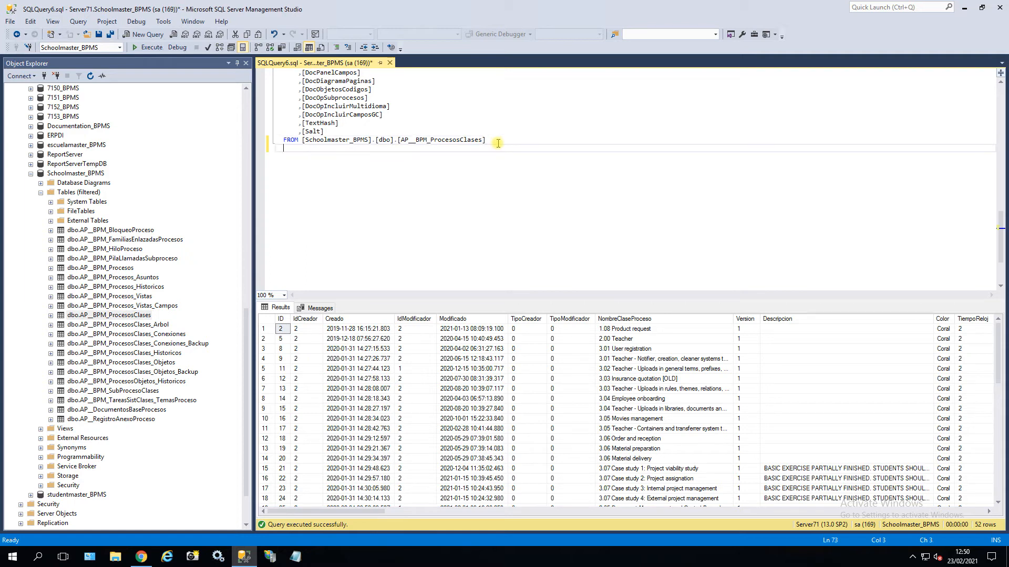
type("WHERE Referencia like '%22%'")
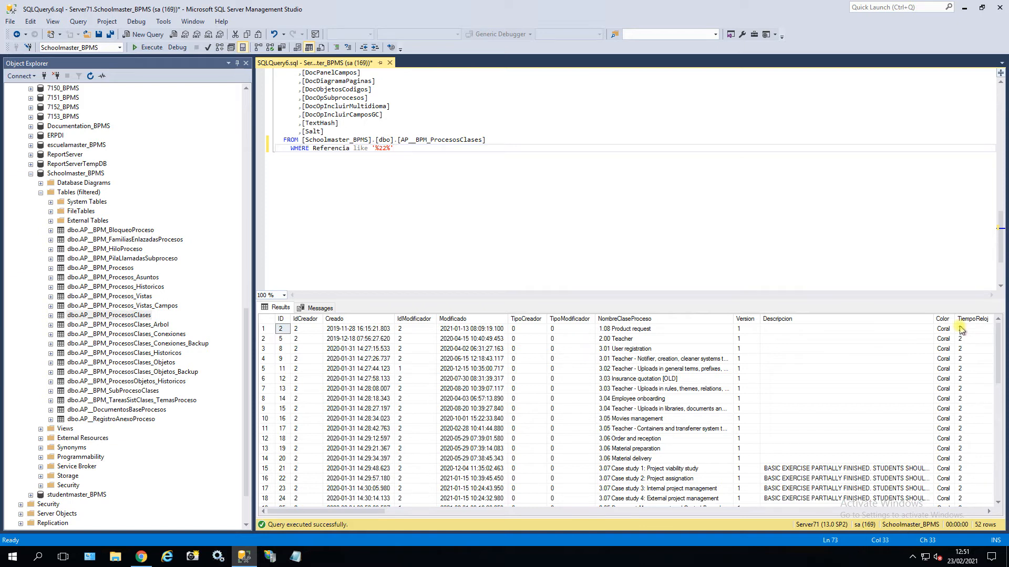
left_click_drag(379, 513, 482, 507)
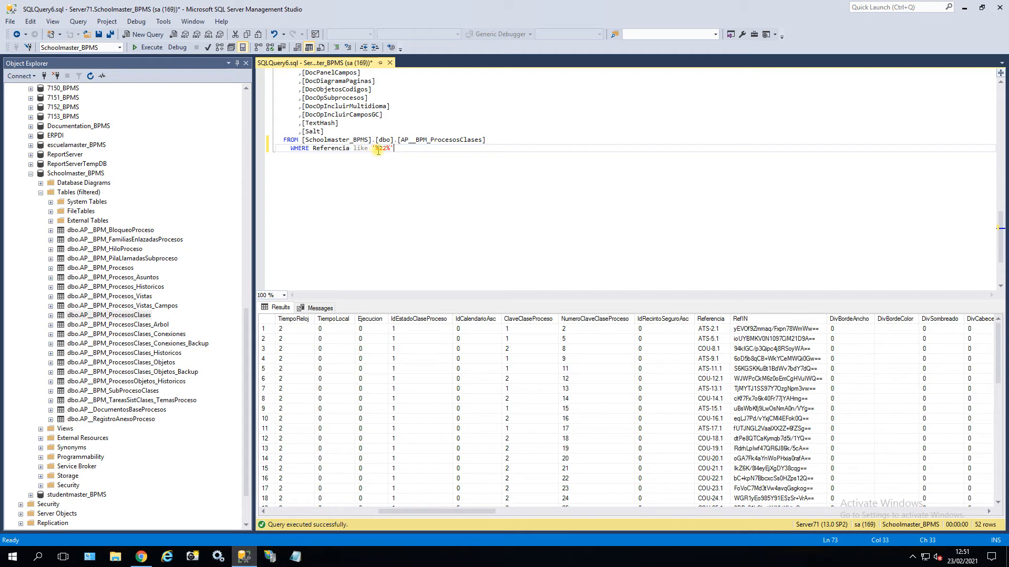
Run the process class query filtered to Referencia like '%13.1%'.
left_click(142, 556)
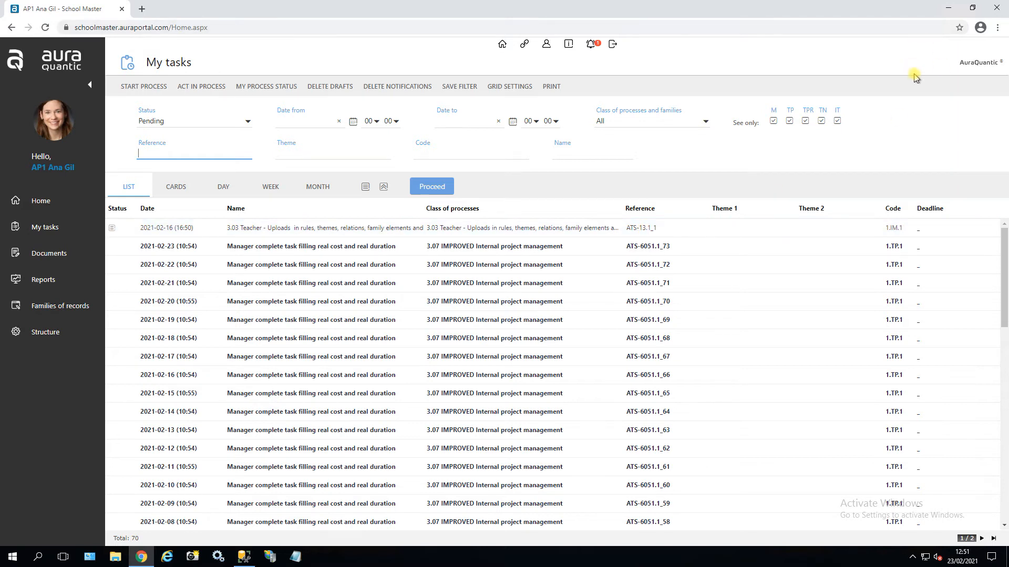
left_click(948, 7)
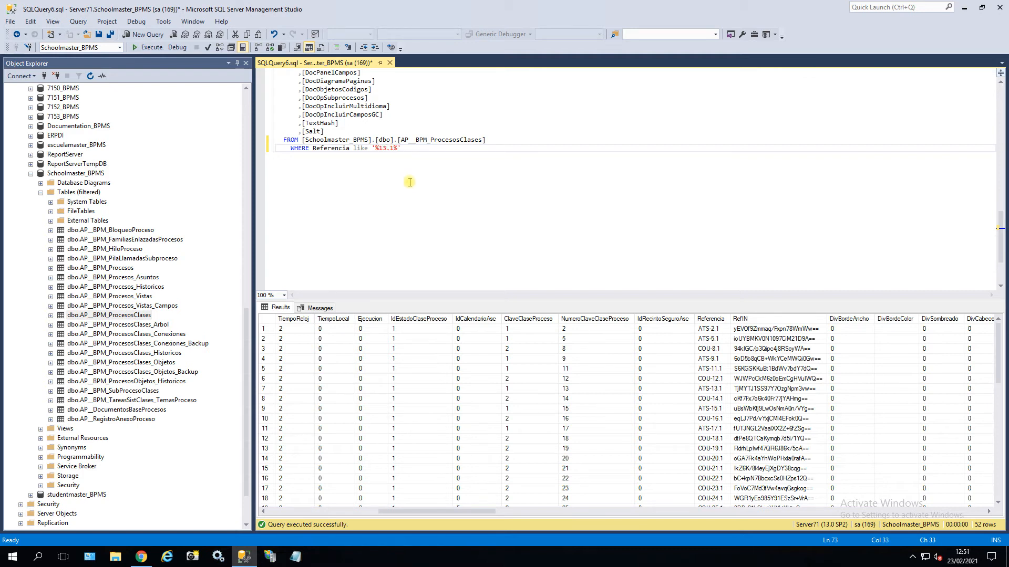
left_click(149, 47)
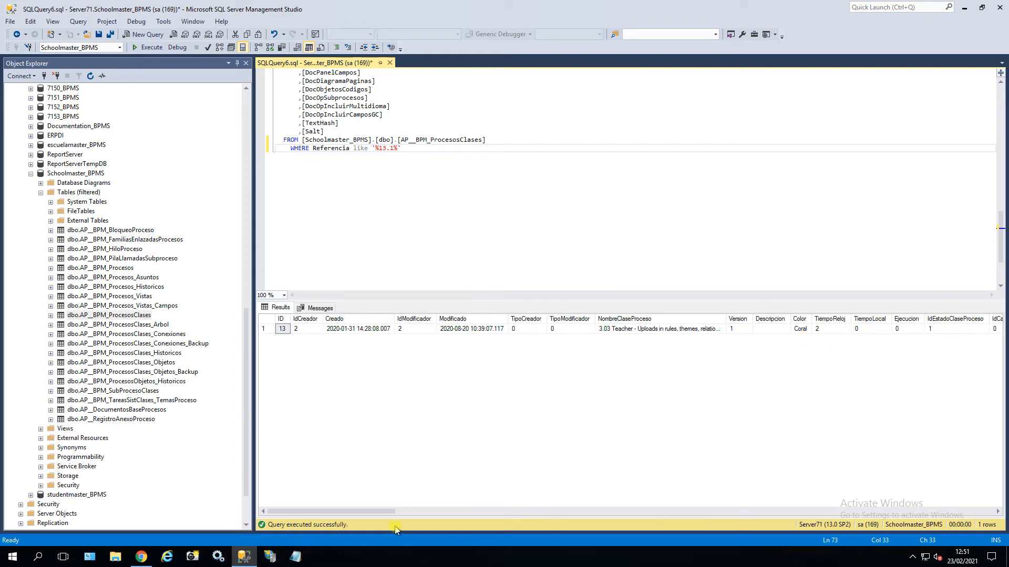
Check the single result row: ID 13 with Referencia ATS-13.1.
left_click_drag(400, 513, 499, 519)
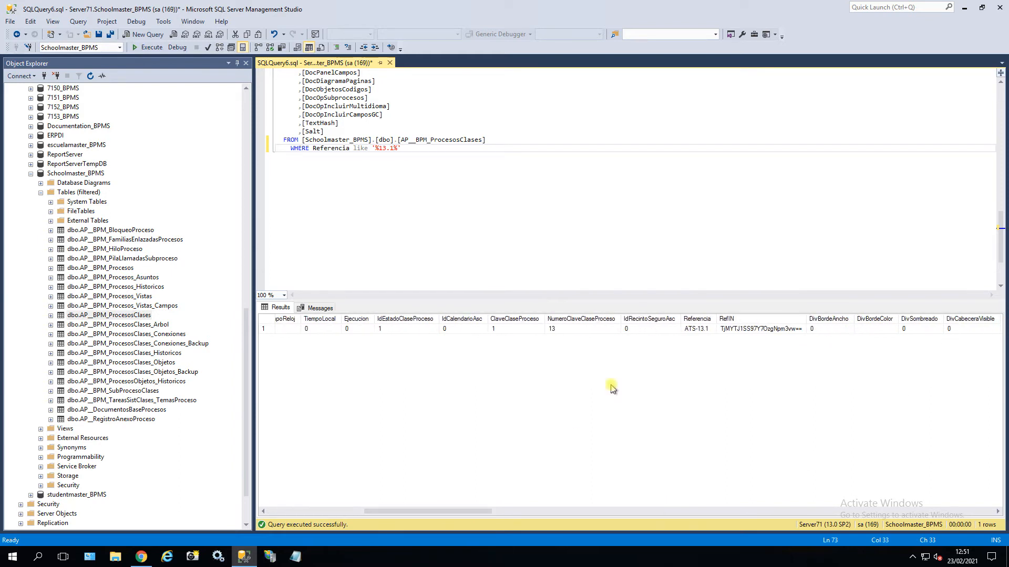
left_click(695, 329)
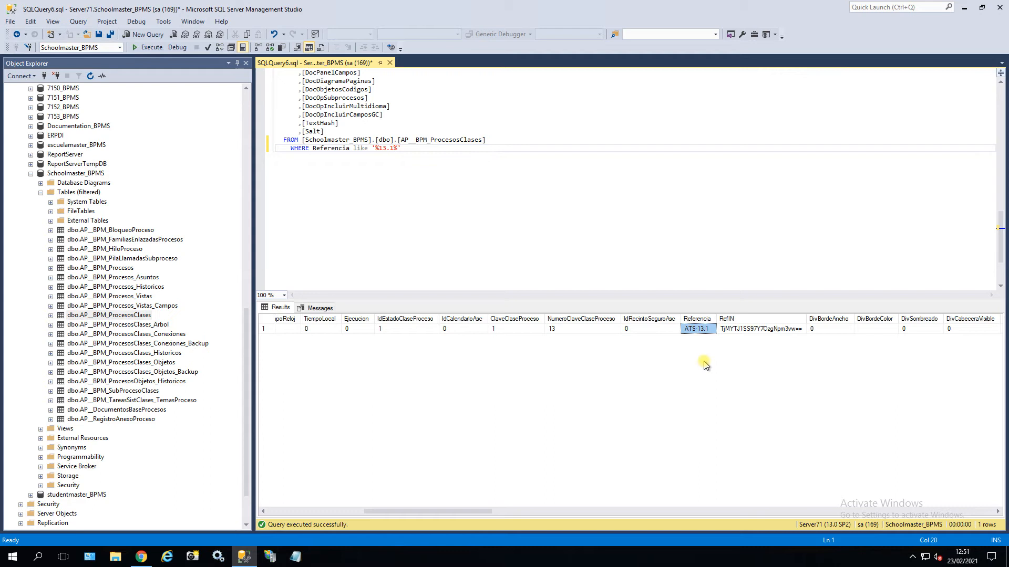
left_click_drag(396, 513, 290, 518)
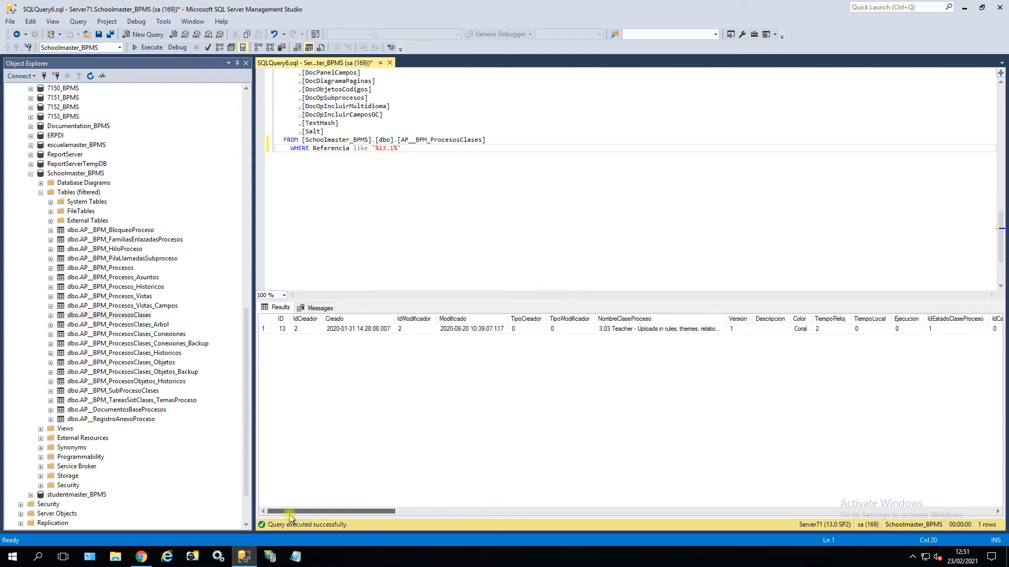
left_click(285, 329)
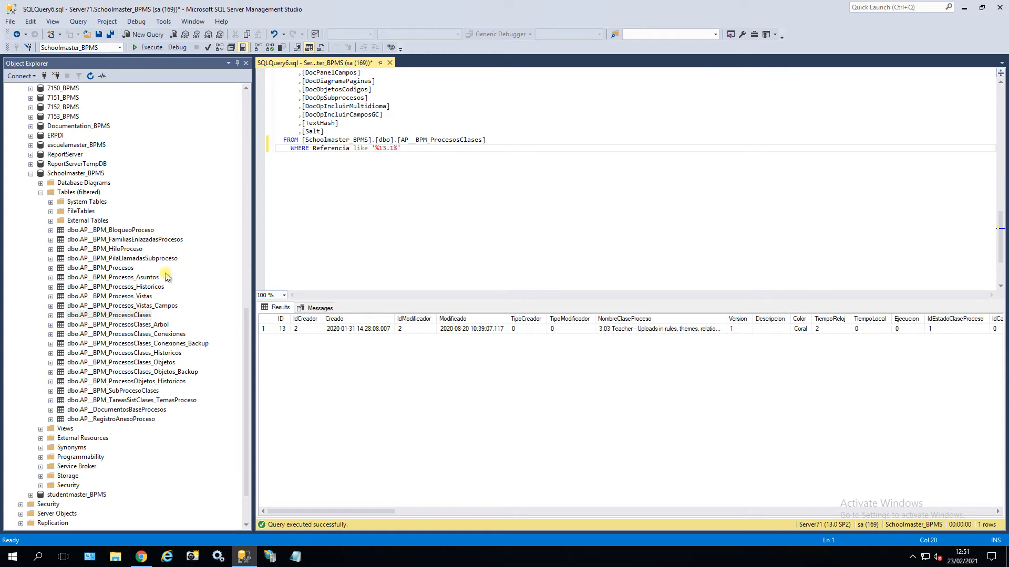
right_click(120, 270)
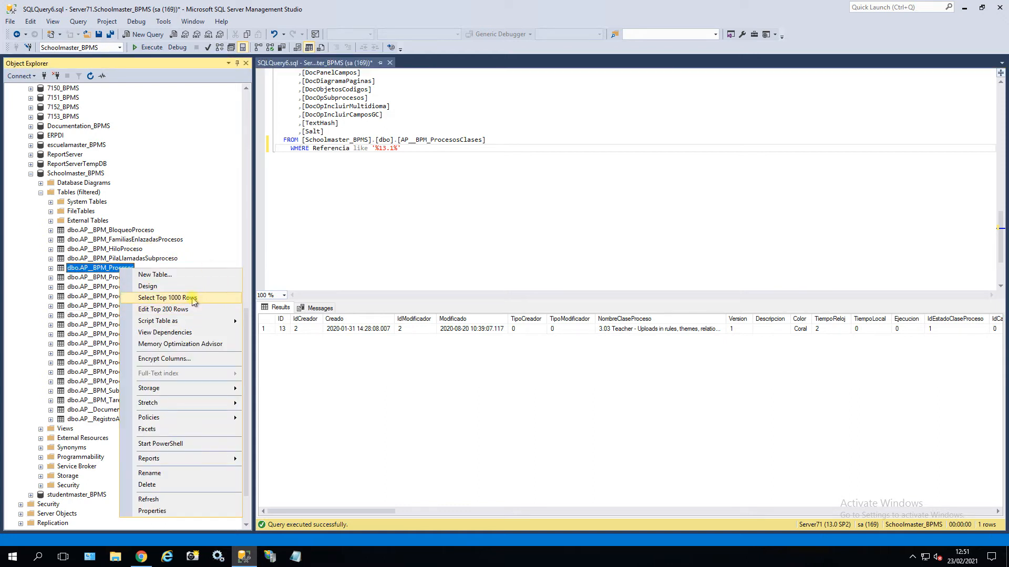
Query the top 1000 rows of AP__BPM_Procesos filtered to Referencia like '%13.1%'.
left_click(212, 297)
left_click(473, 221)
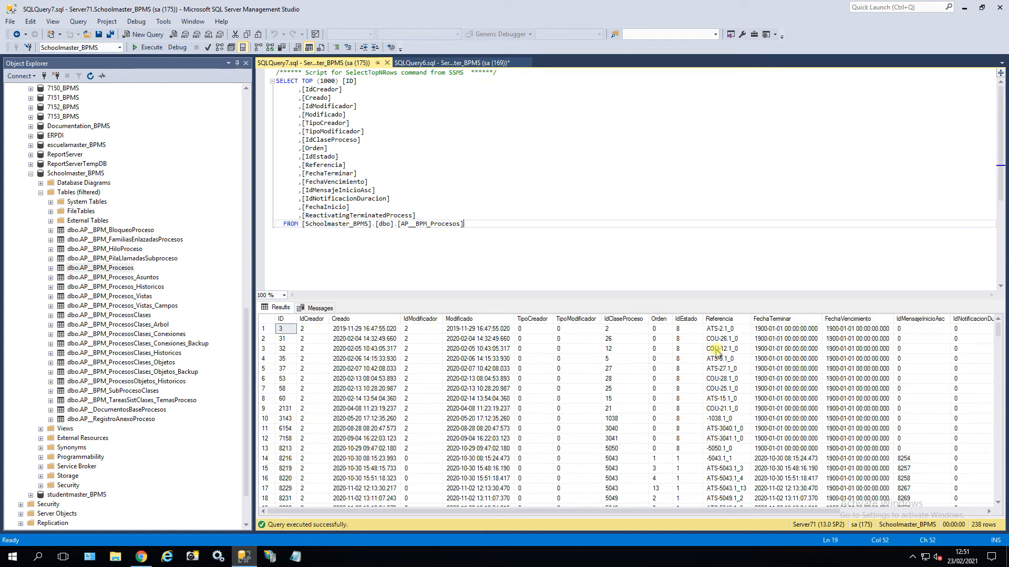
left_click(718, 319)
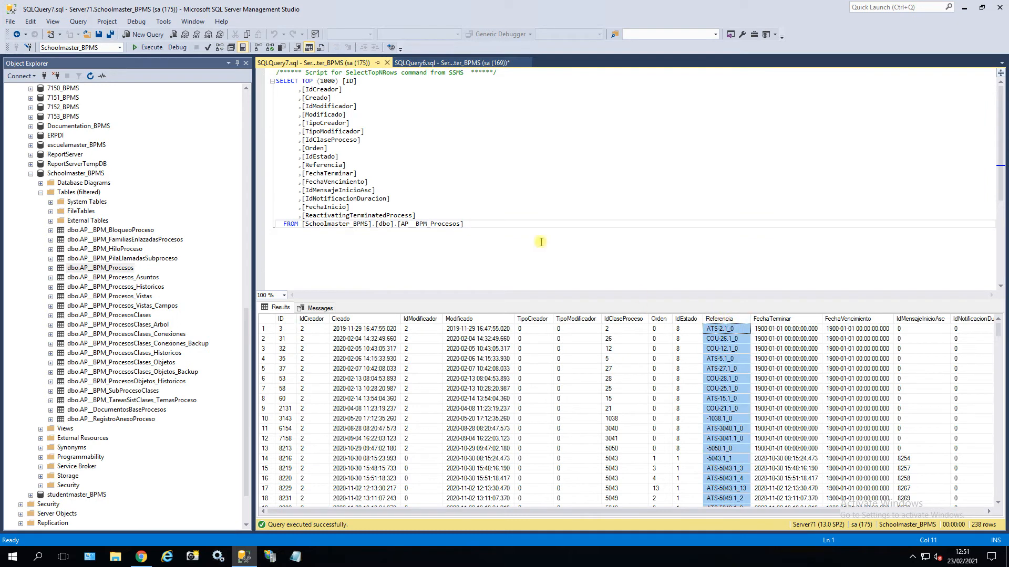
left_click(499, 229)
key("Return")
type("WHERE Referencia like '%22%'")
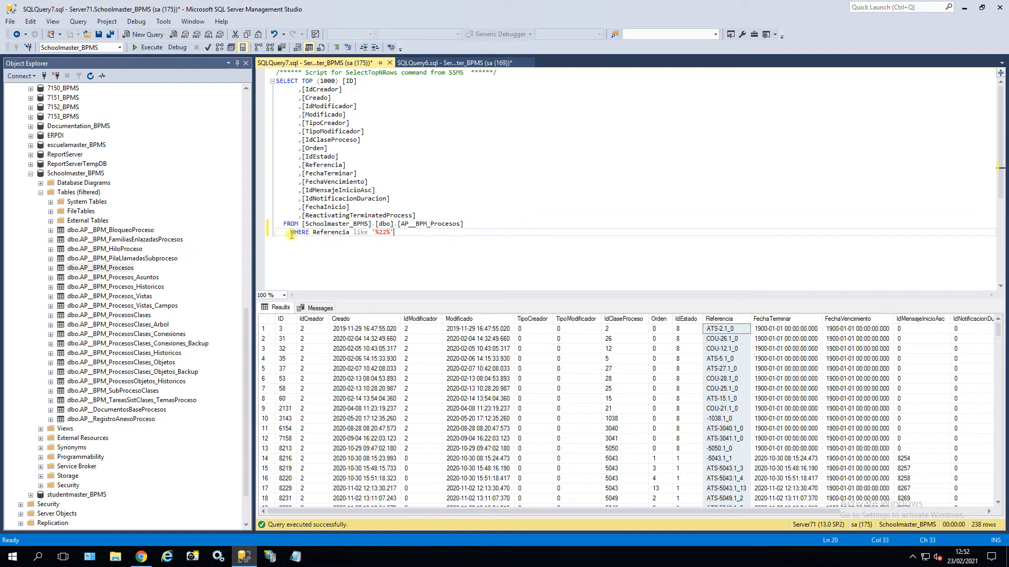
left_click_drag(291, 233, 283, 233)
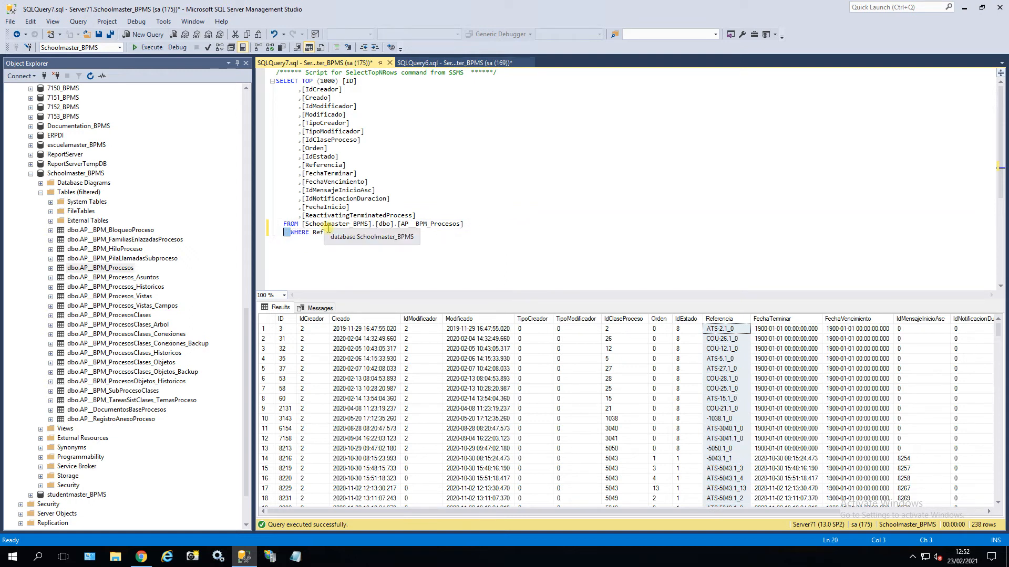
left_click(383, 232)
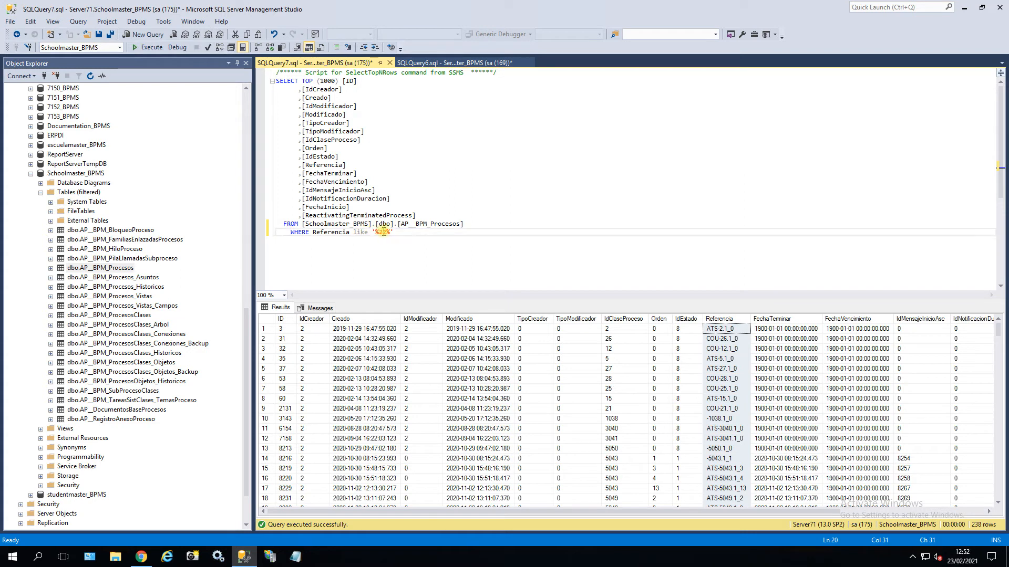
type("13")
key("F5")
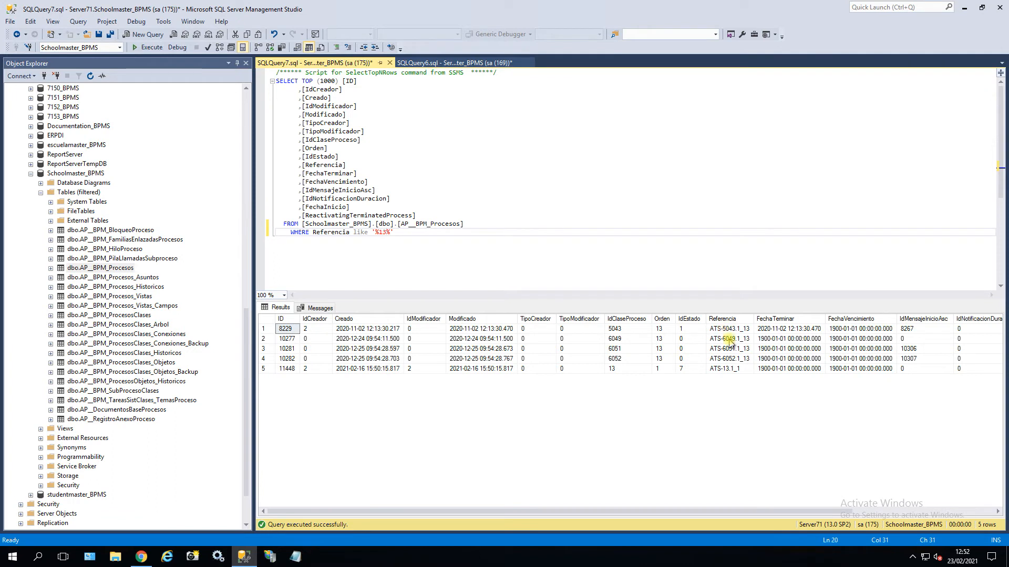
Compare with class reference ATS-13.1 and rerun the processes query, returning ATS-13.1_1 with IdEstado 7.
left_click(454, 63)
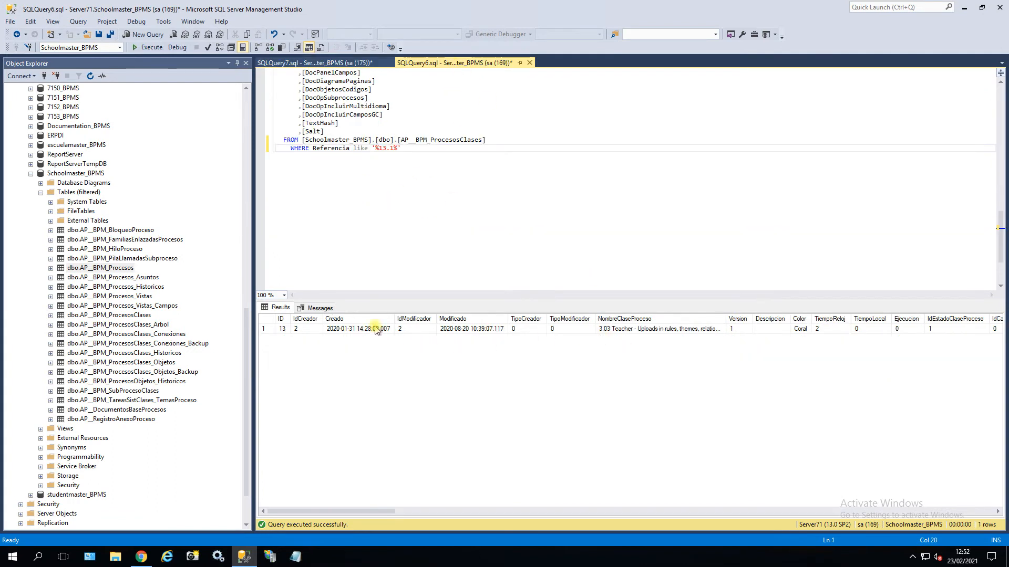
left_click_drag(368, 512, 465, 512)
left_click(689, 330)
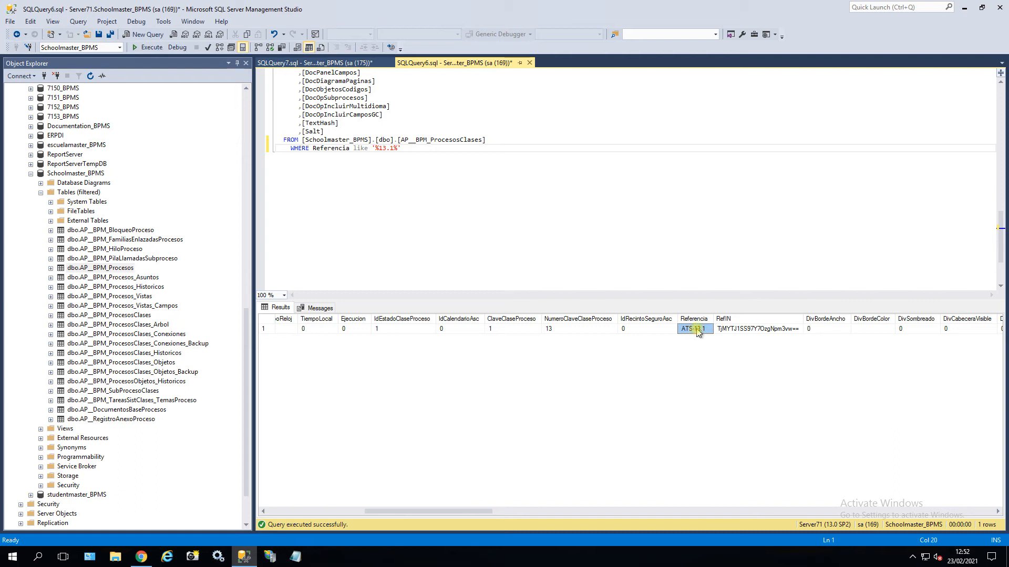
left_click(355, 63)
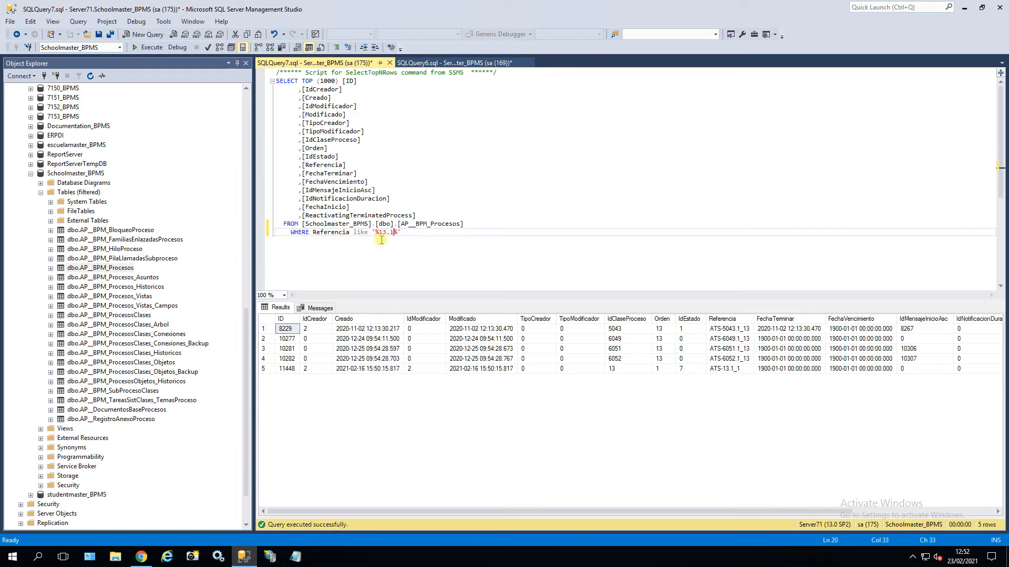
left_click(152, 48)
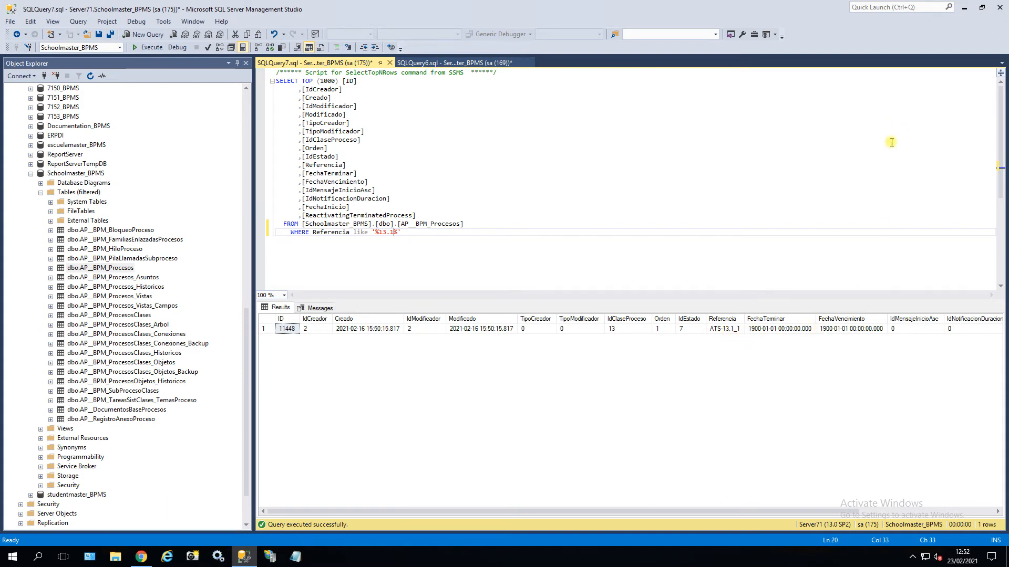
left_click(141, 557)
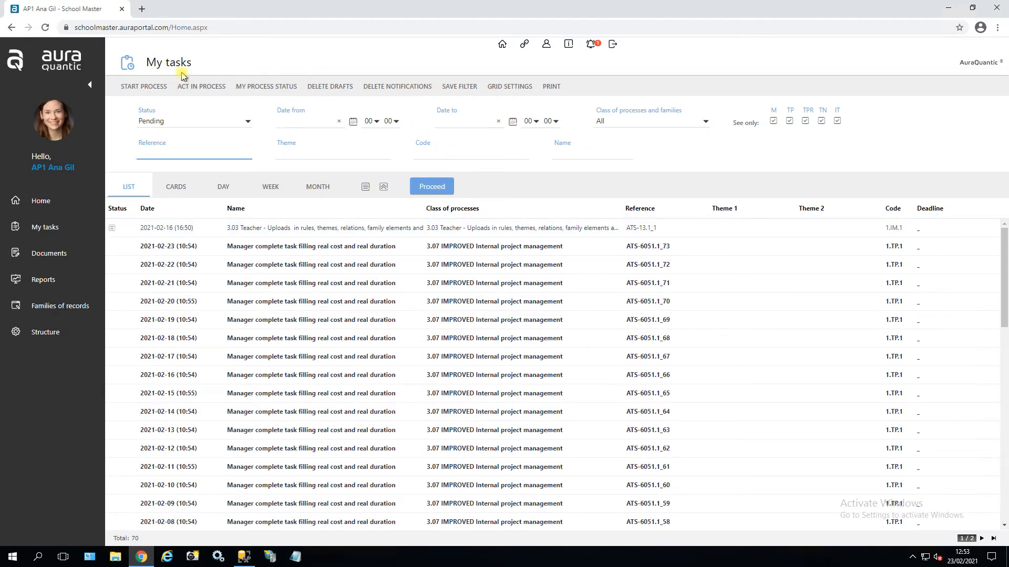
Start the 3.03 Teacher process, filtering startable processes by class reference 13.1.
left_click(155, 88)
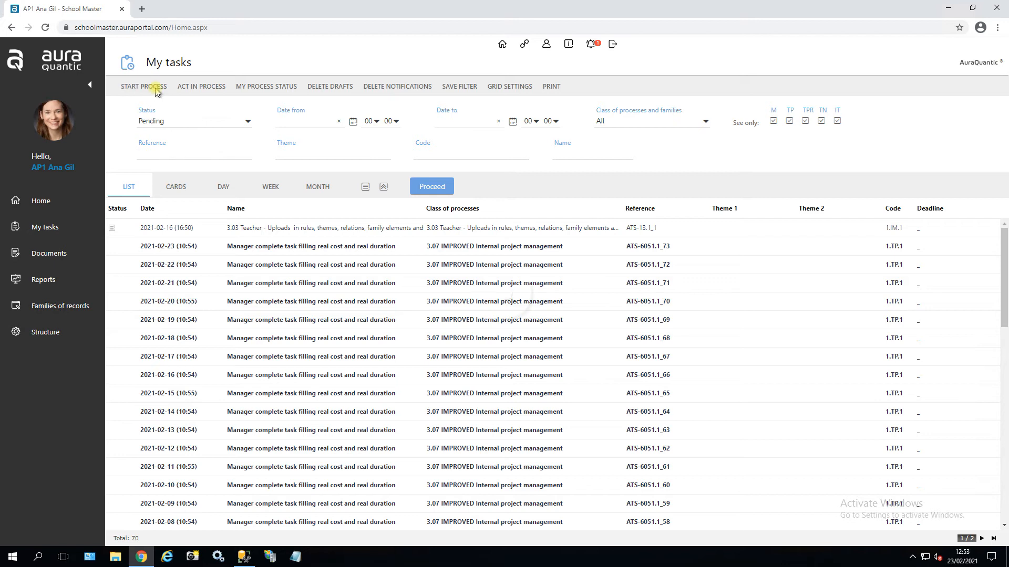
left_click(591, 142)
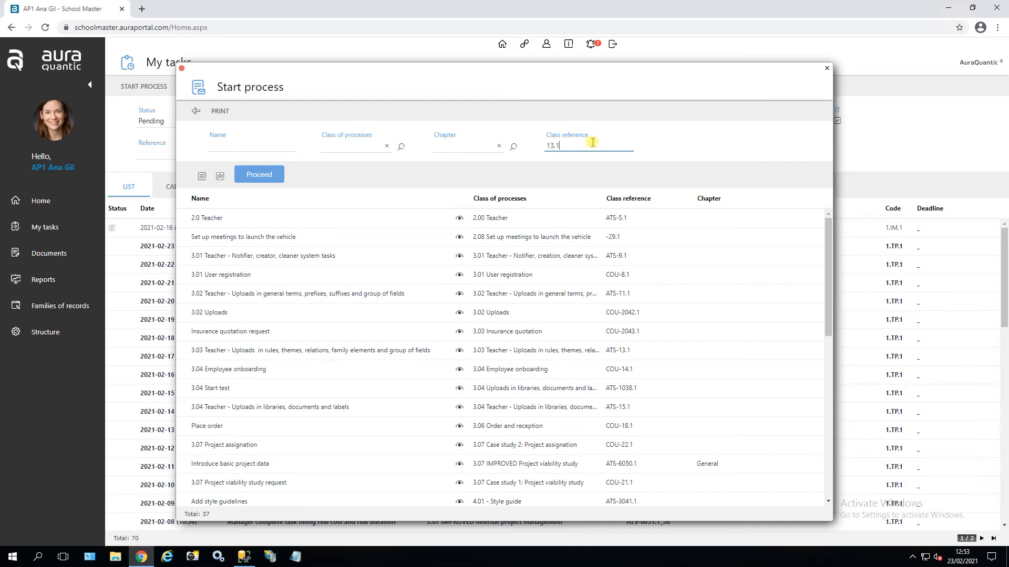
left_click(259, 179)
left_click(292, 224)
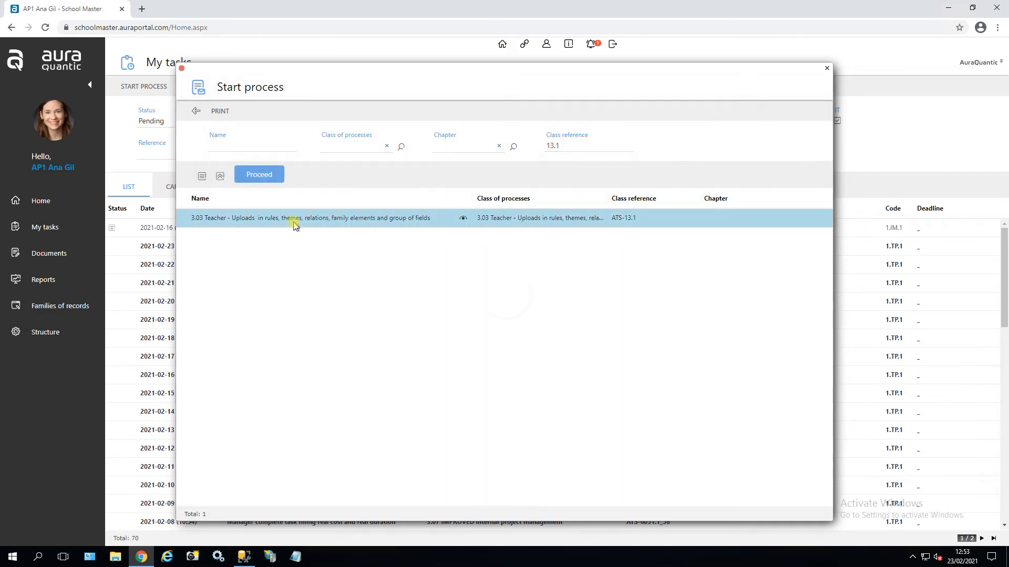
Send the customer data form with an e-mail, Story property, income 678, contribution 55, investment 1,025.
left_click(341, 236)
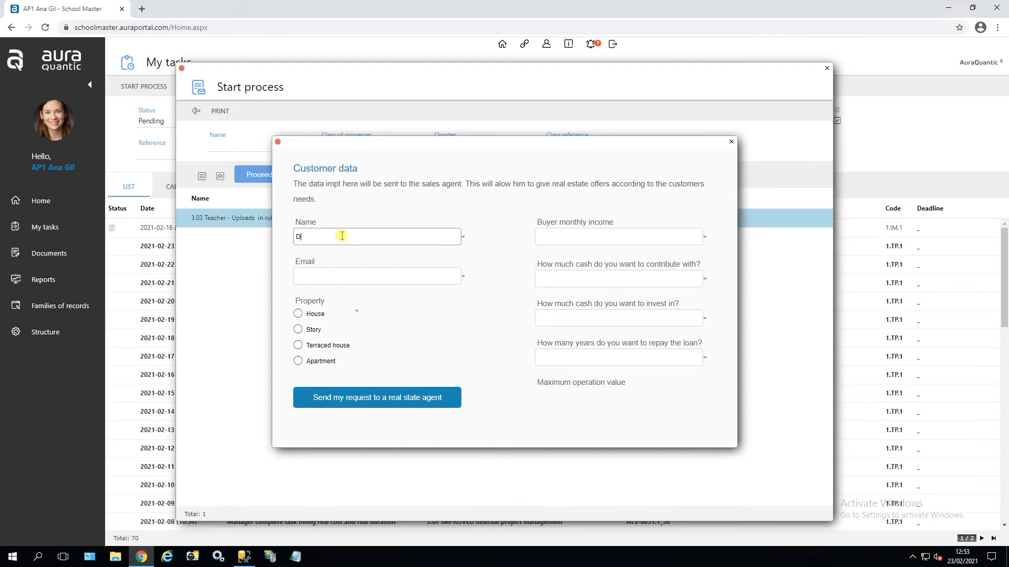
left_click(342, 275)
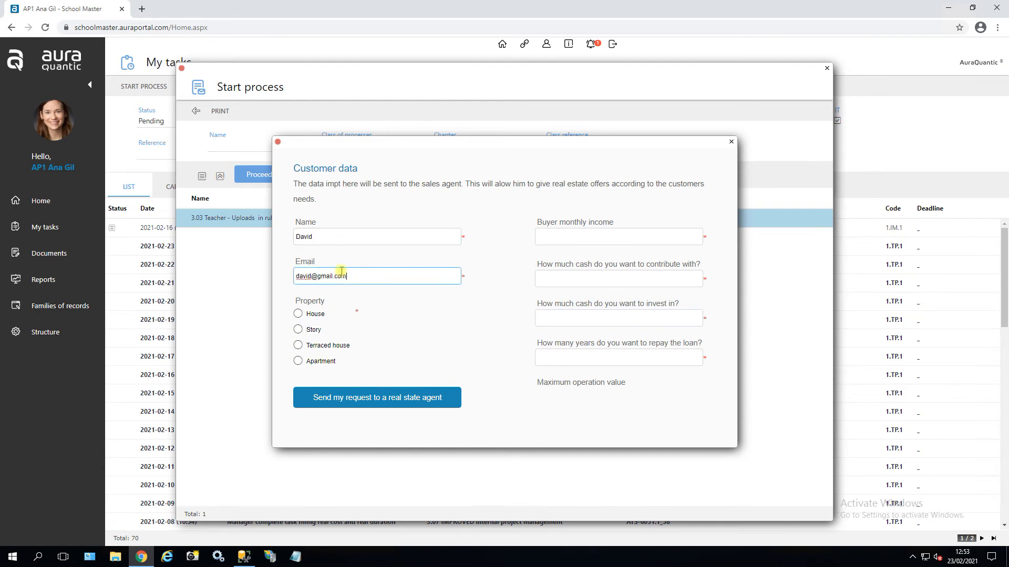
left_click(306, 330)
left_click(645, 239)
type("678")
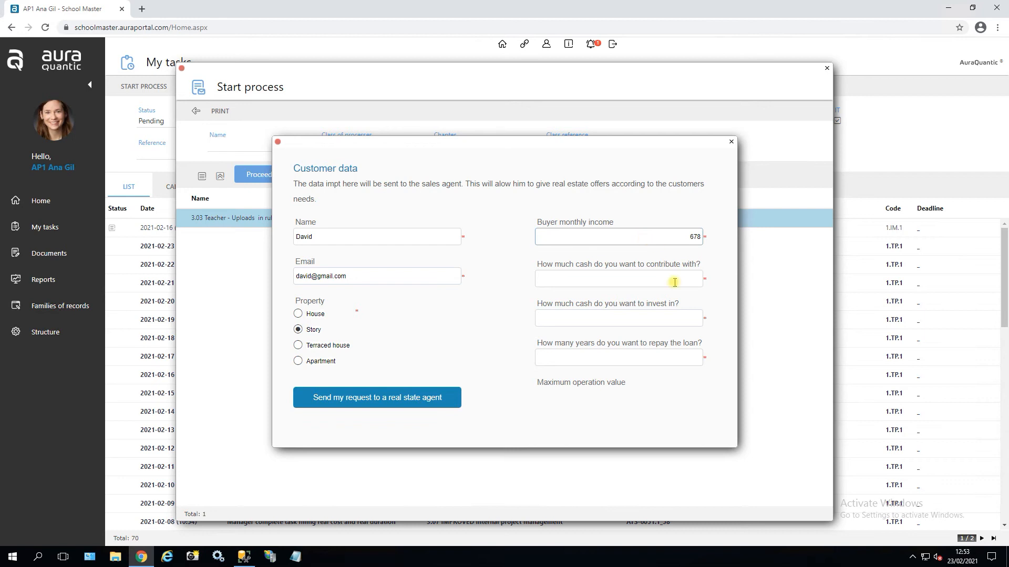
left_click(675, 283)
left_click(677, 323)
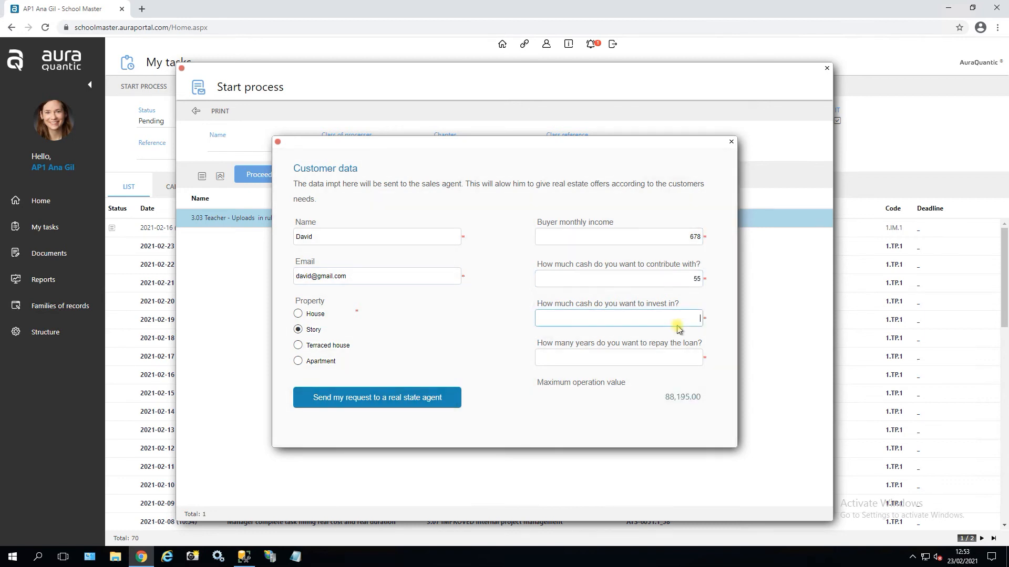
left_click(692, 357)
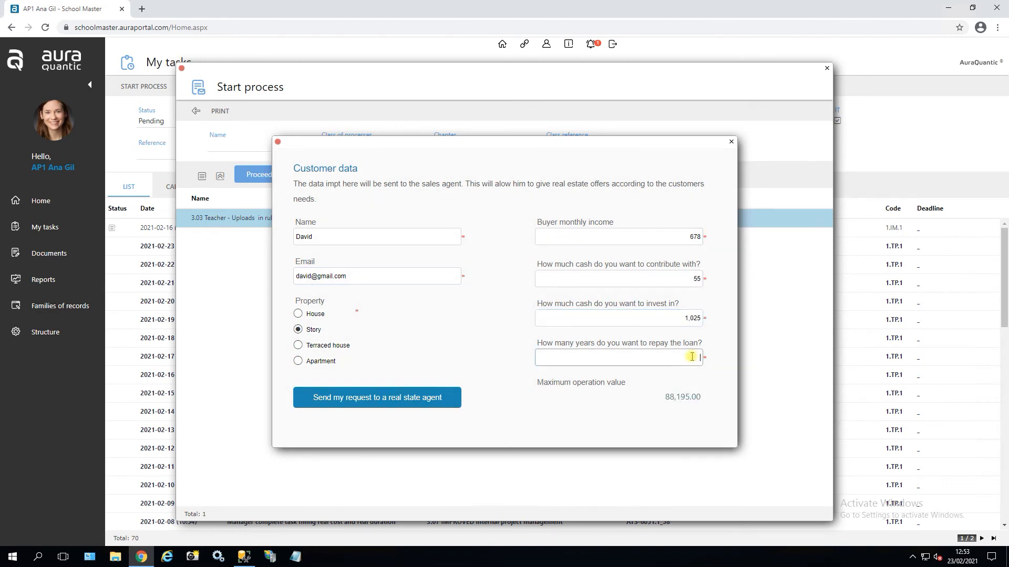
left_click(368, 409)
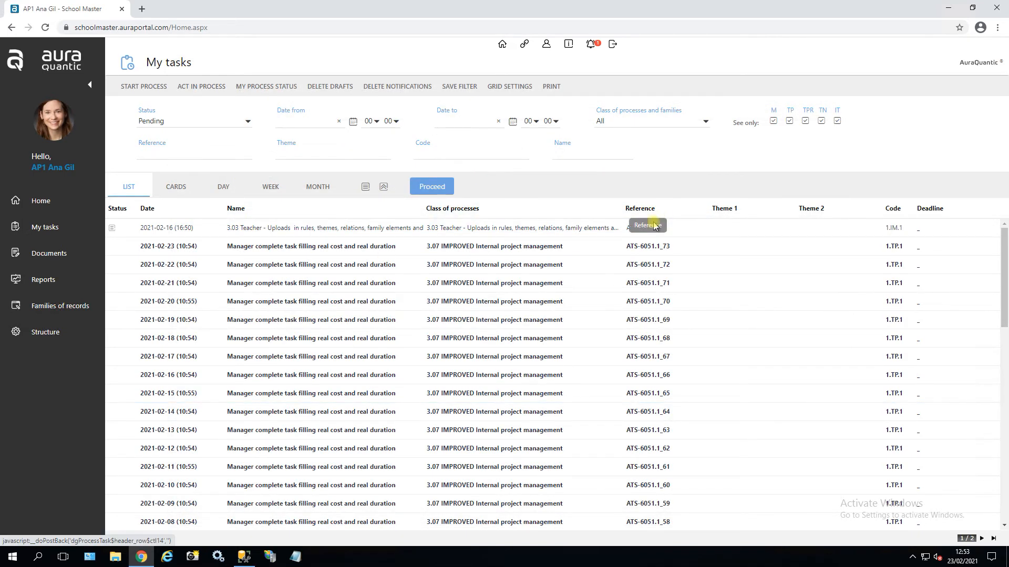
left_click(630, 233)
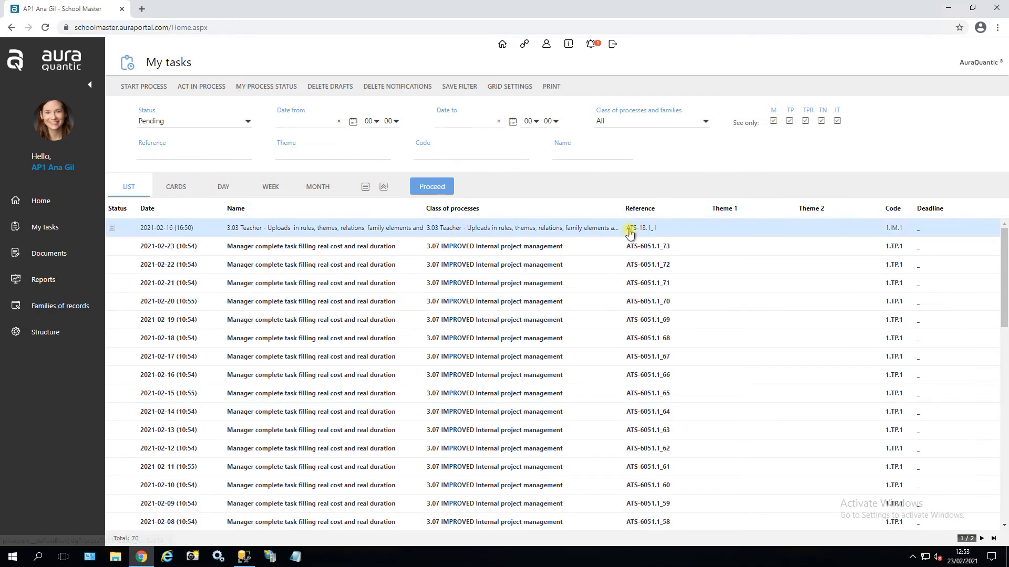
left_click(948, 8)
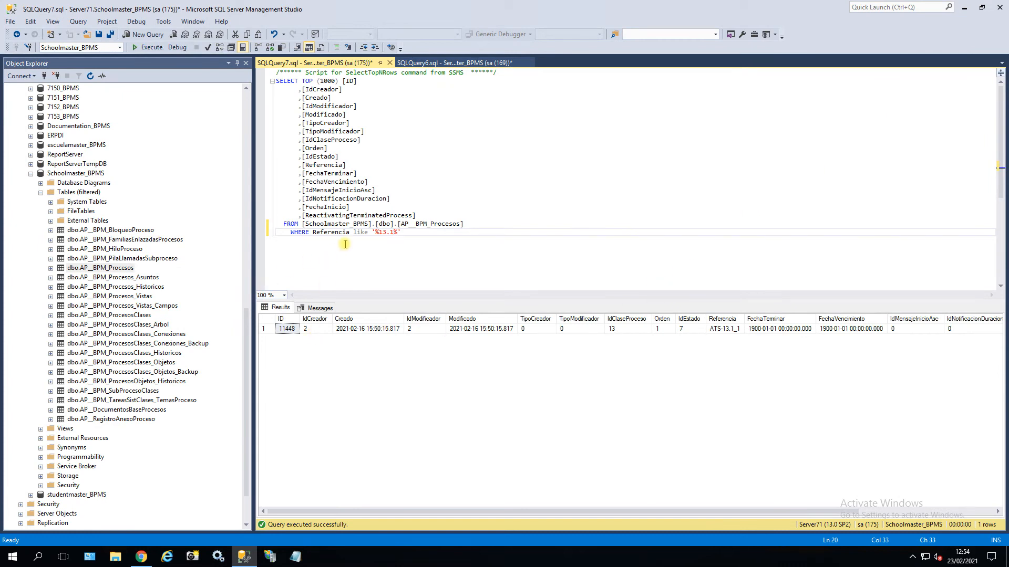
Rerun the 13.1 query to show the new ATS-13.1_2 row (ID 12444) with IdEstado 0.
left_click(148, 47)
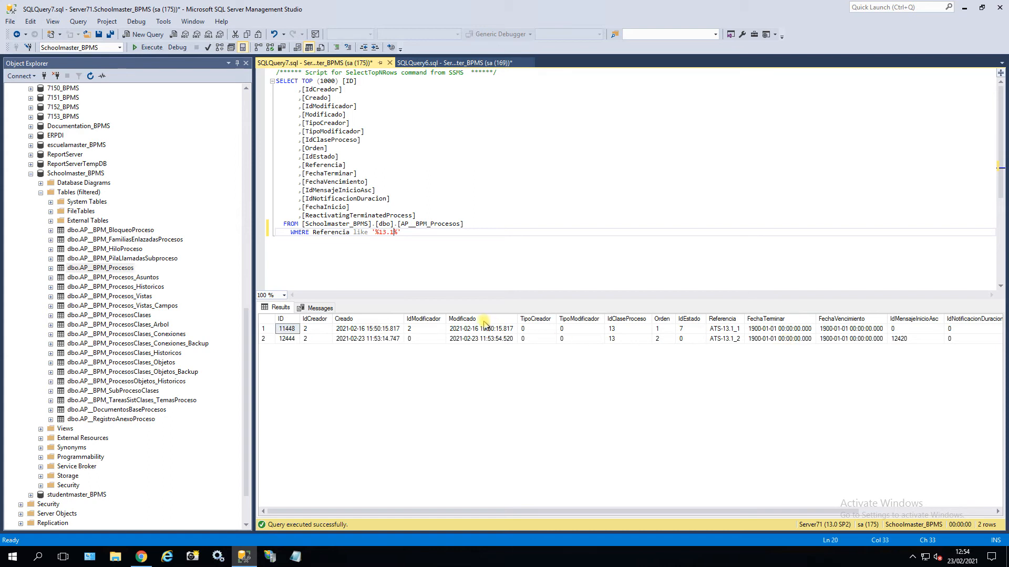
left_click(687, 321)
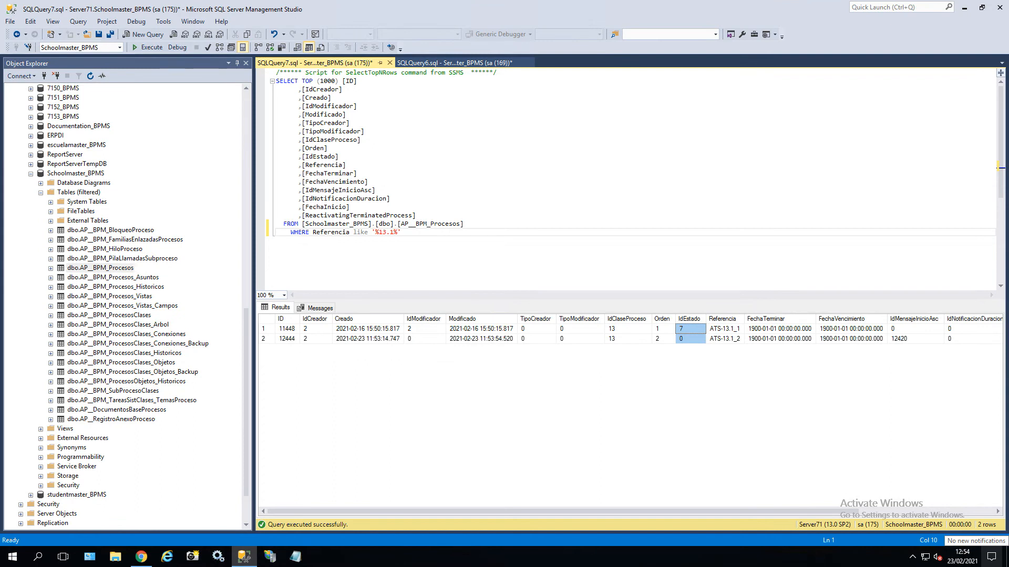
left_click_drag(1008, 6, 463, 2)
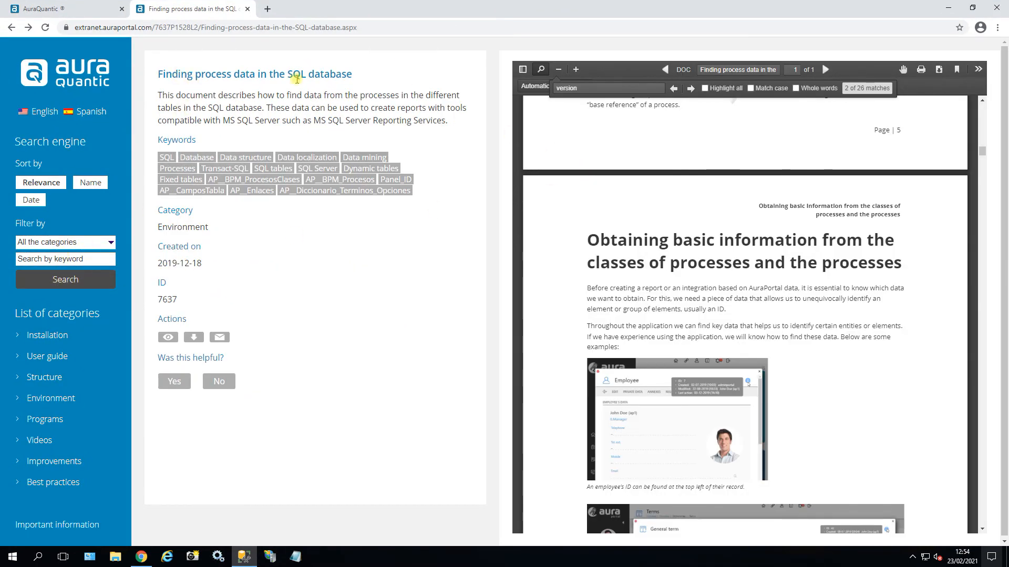
Search the process data document for 'draft' to find where IdEstado 7 means draft.
left_click(597, 89)
key("ctrl+a")
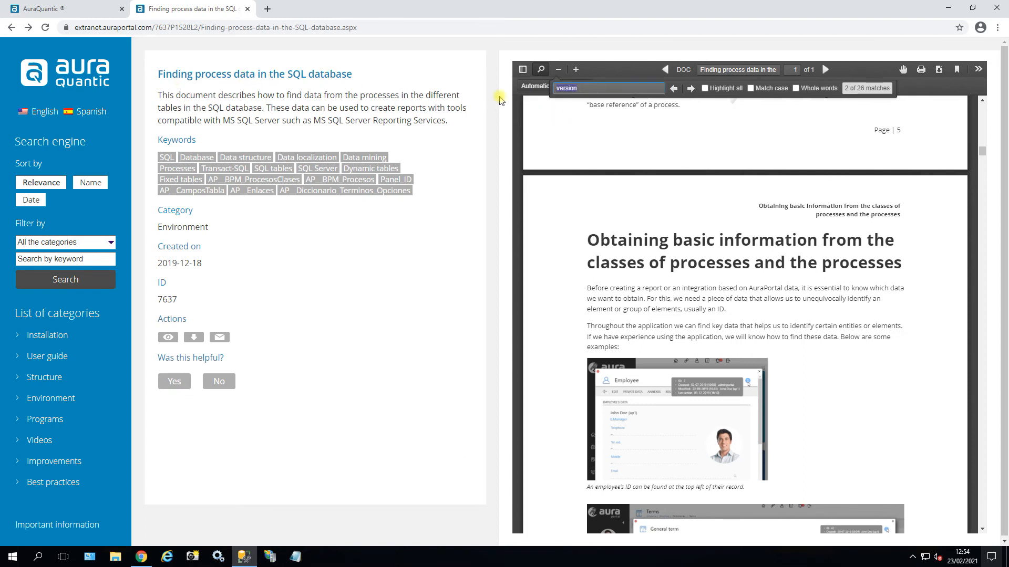
type("draft")
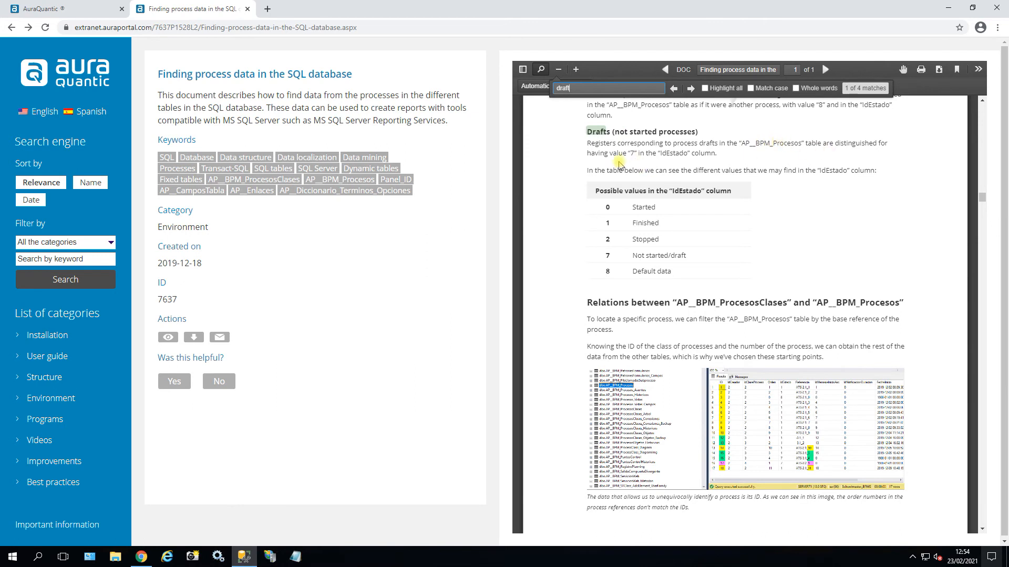
left_click_drag(662, 153, 687, 158)
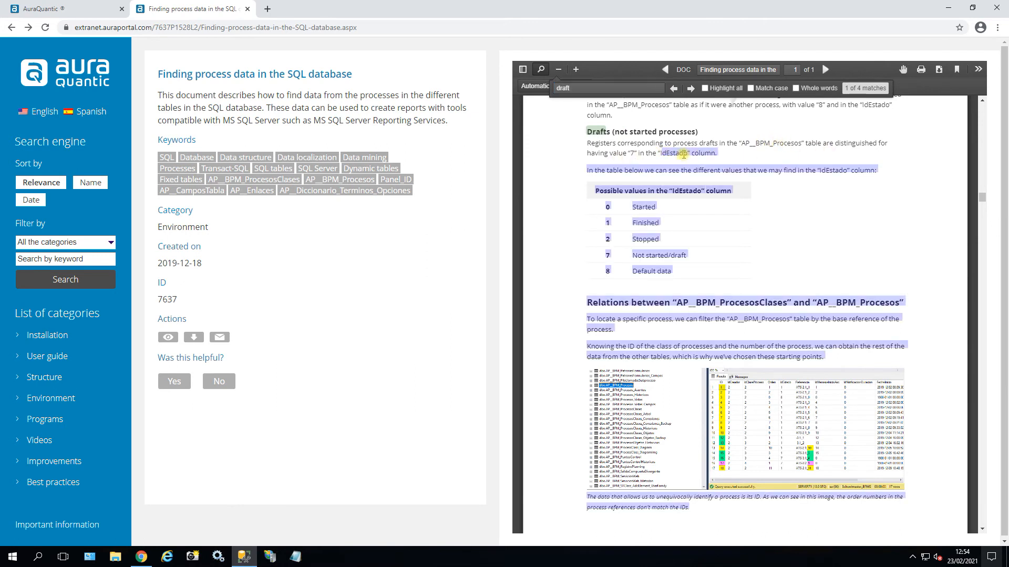
left_click(633, 153)
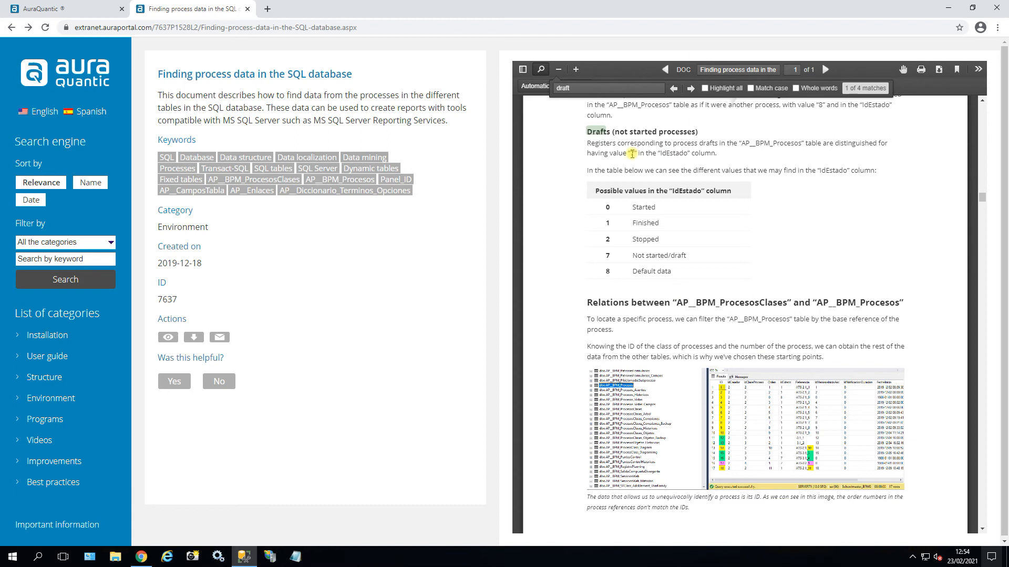
Review result row ATS-13.1_1 with IdEstado 7, then minimise SQL Server Management Studio.
left_click(948, 8)
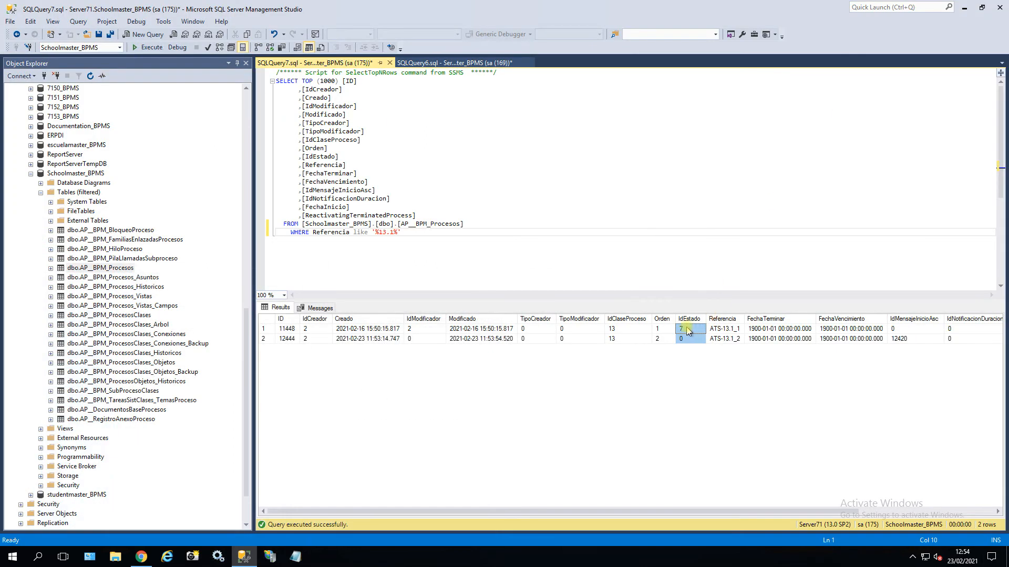
left_click(266, 330)
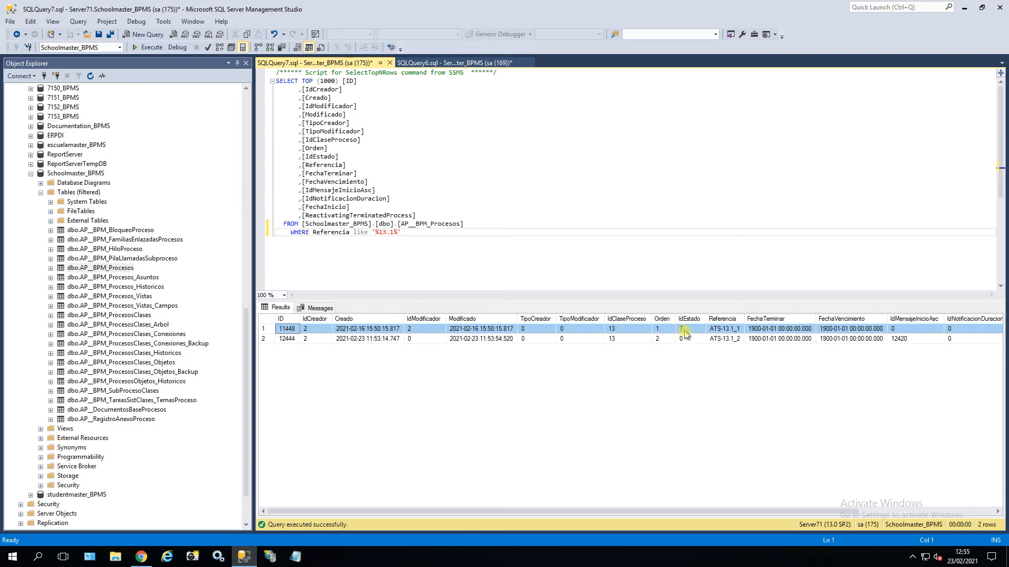
left_click(965, 7)
Start an ATS-13.1 process filtered by class reference 13, then close its form unsent, creating draft ATS-13.1_3.
left_click(146, 561)
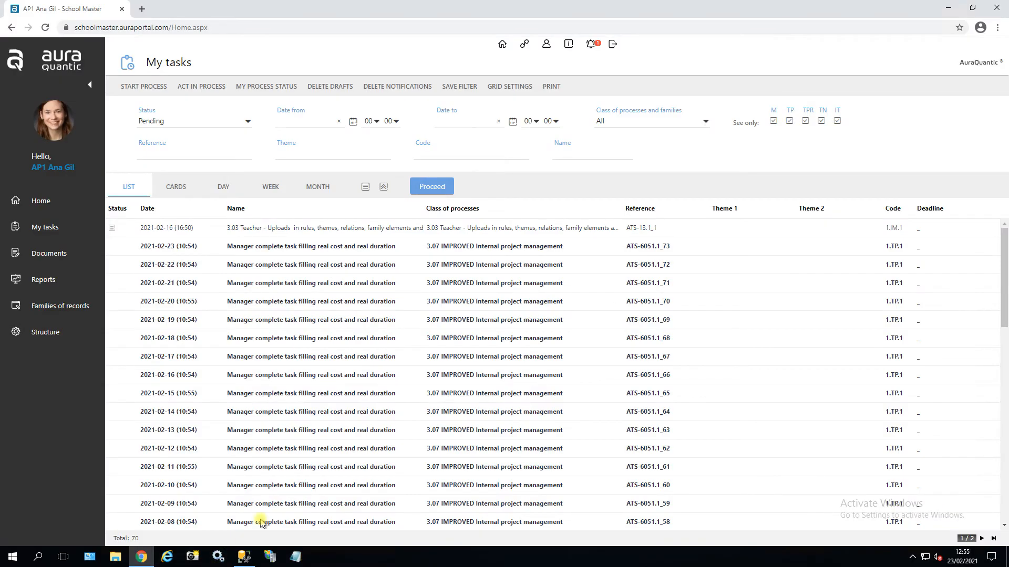
left_click(146, 88)
left_click(580, 147)
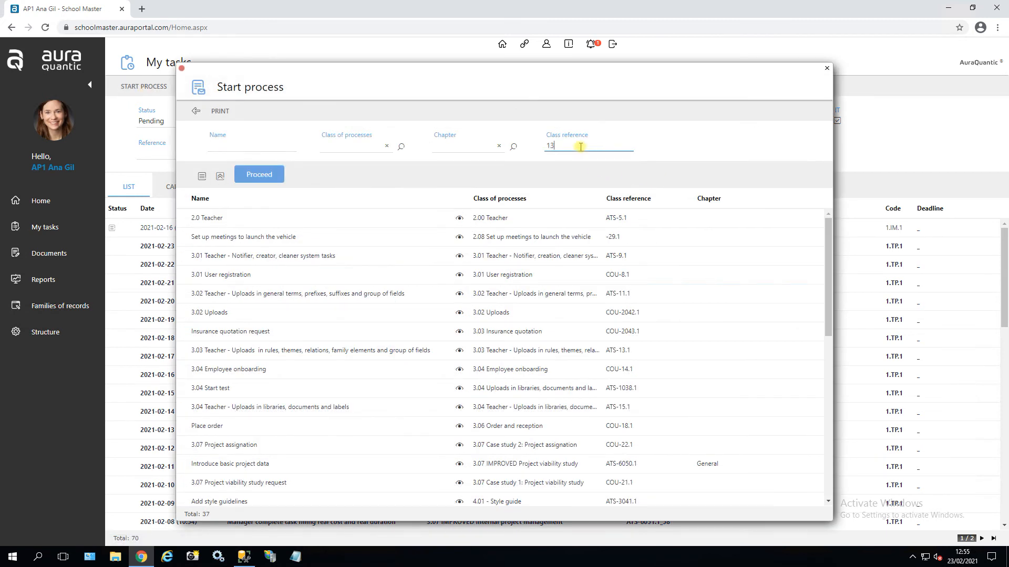
key("Return")
double_click(430, 215)
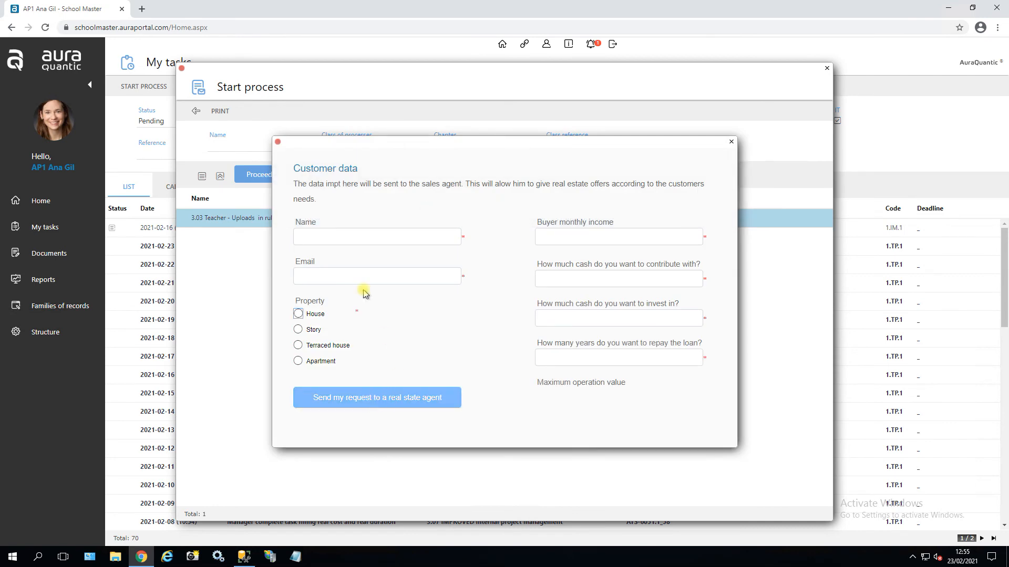
left_click(277, 141)
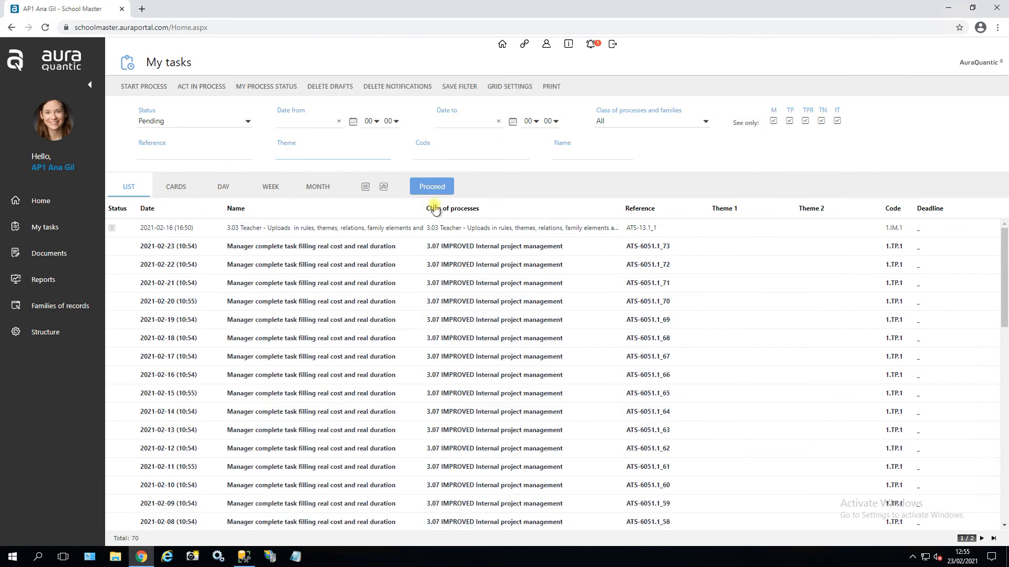
left_click(438, 191)
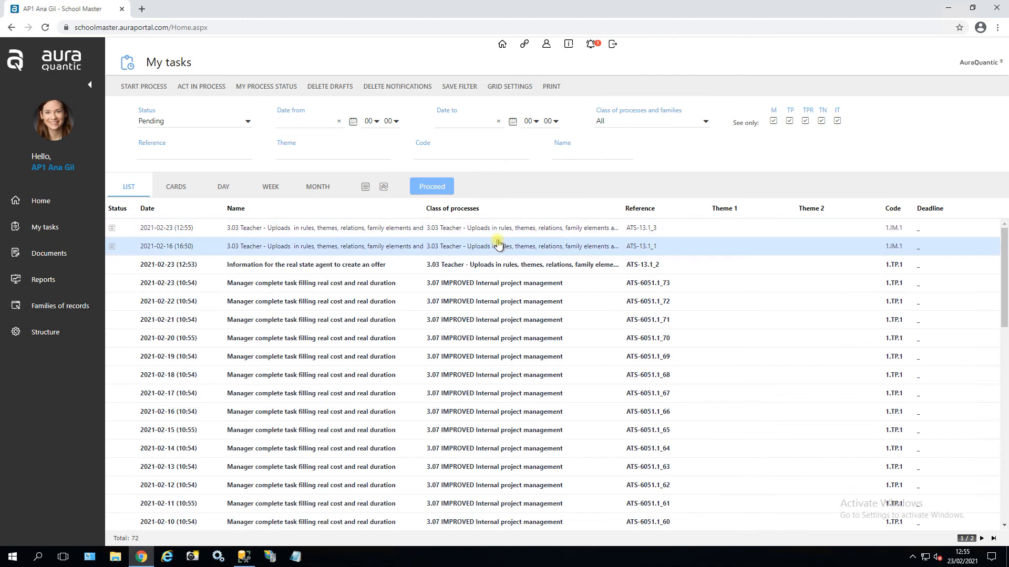
left_click(950, 9)
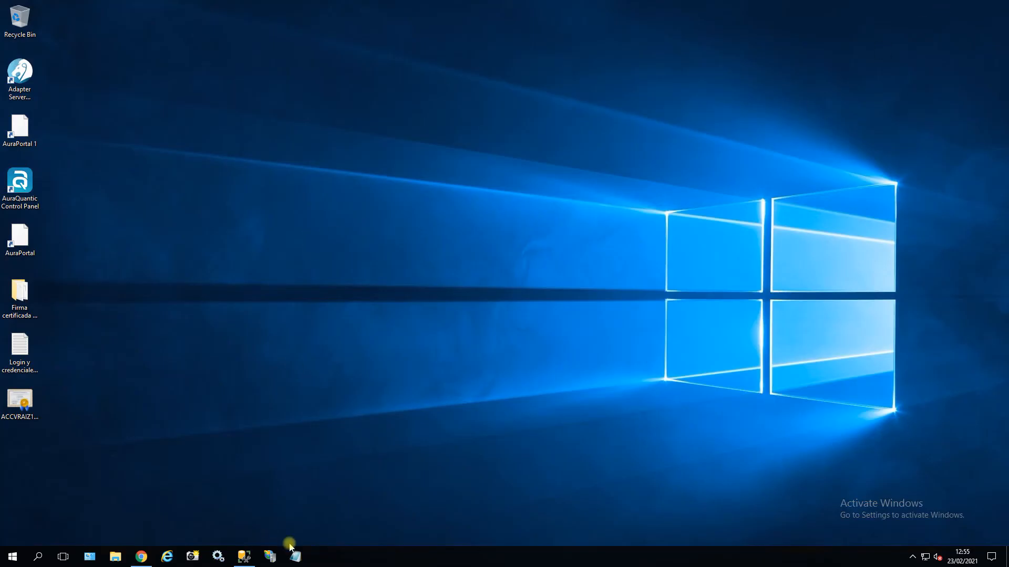
Rerun the 13.1 query and compare IdEstado 7 of new row ATS-13.1_3 (ID 12445) with row 1.
left_click(244, 557)
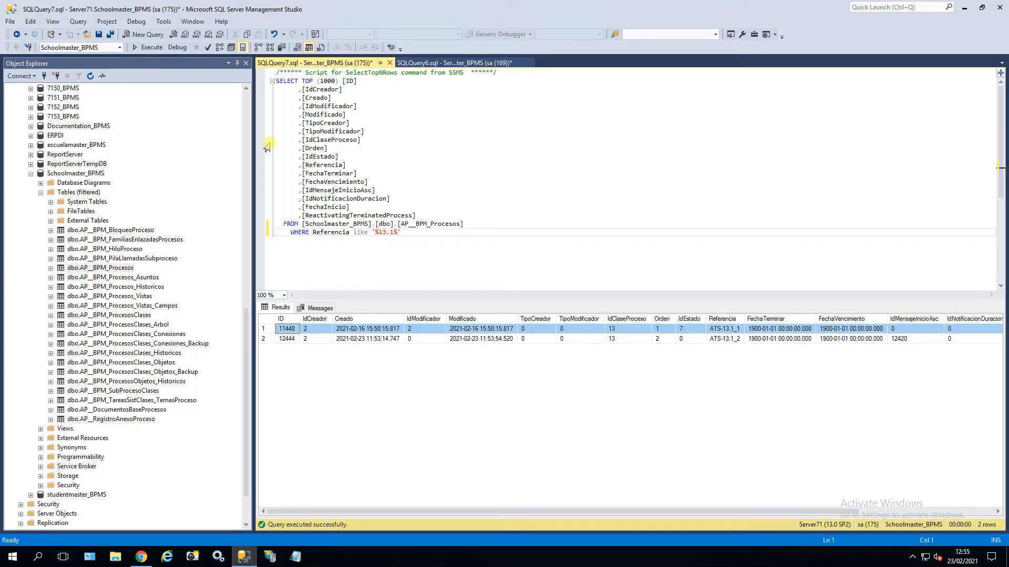
left_click(150, 48)
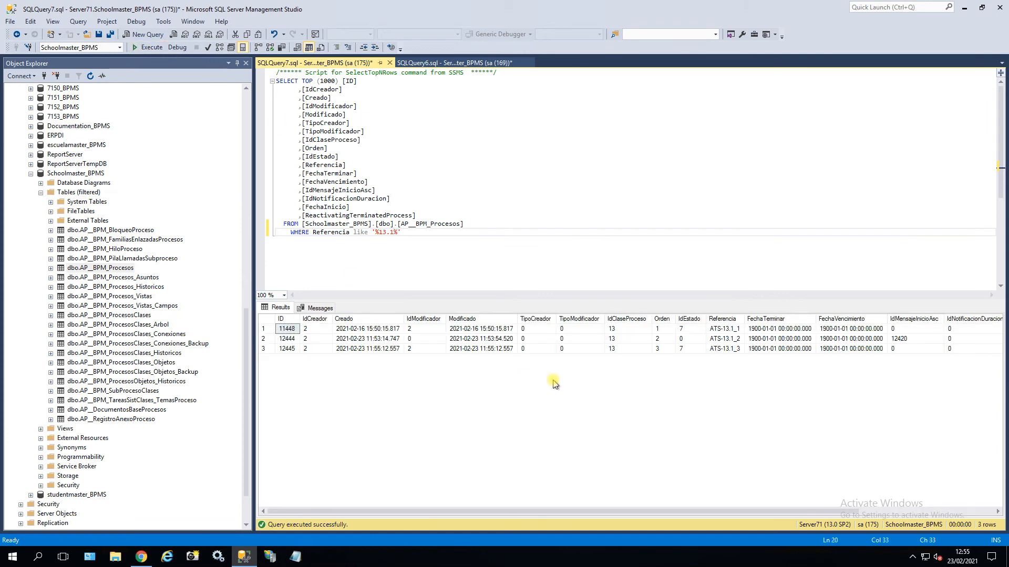
left_click(682, 349)
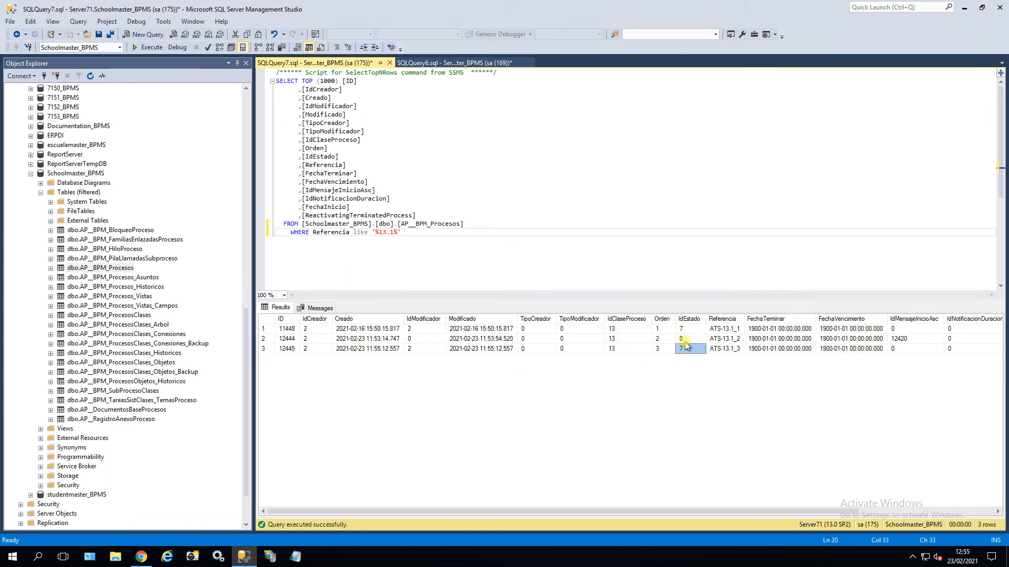
left_click(683, 329)
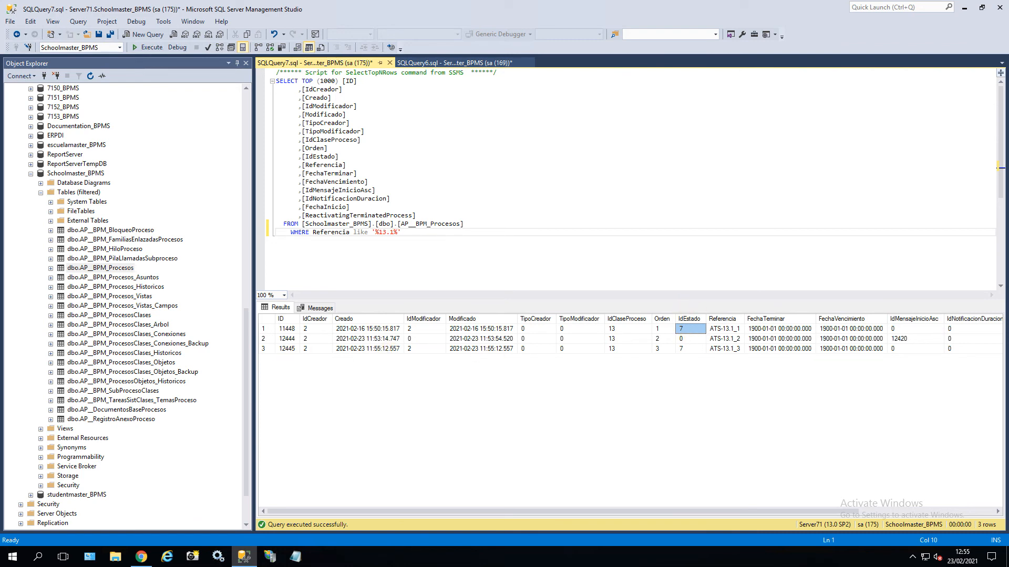
Search the documentation for 'defau' to find where IdEstado 8 marks default-data processes.
key("alt+Tab")
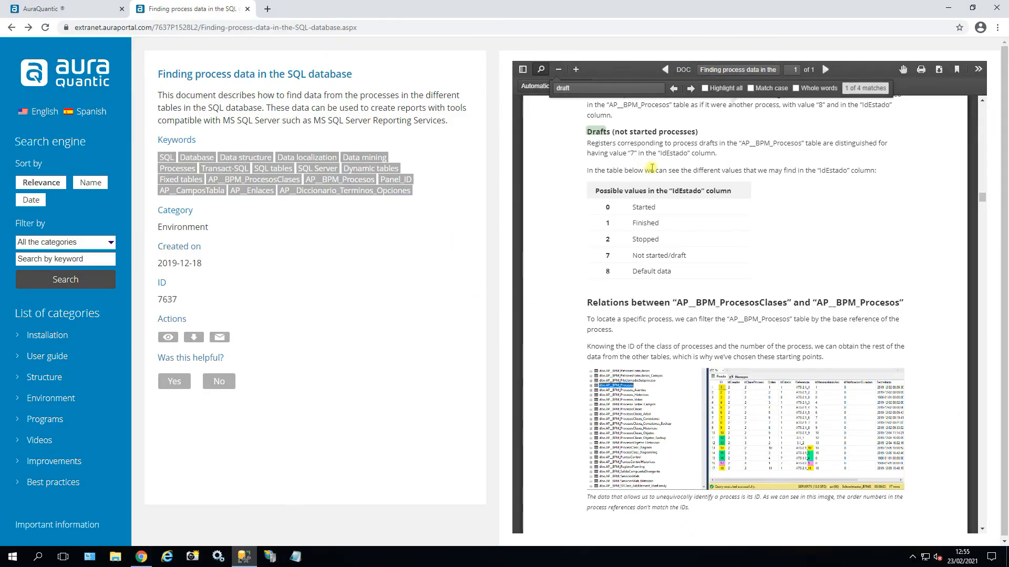
key("ctrl+f")
type("defaul")
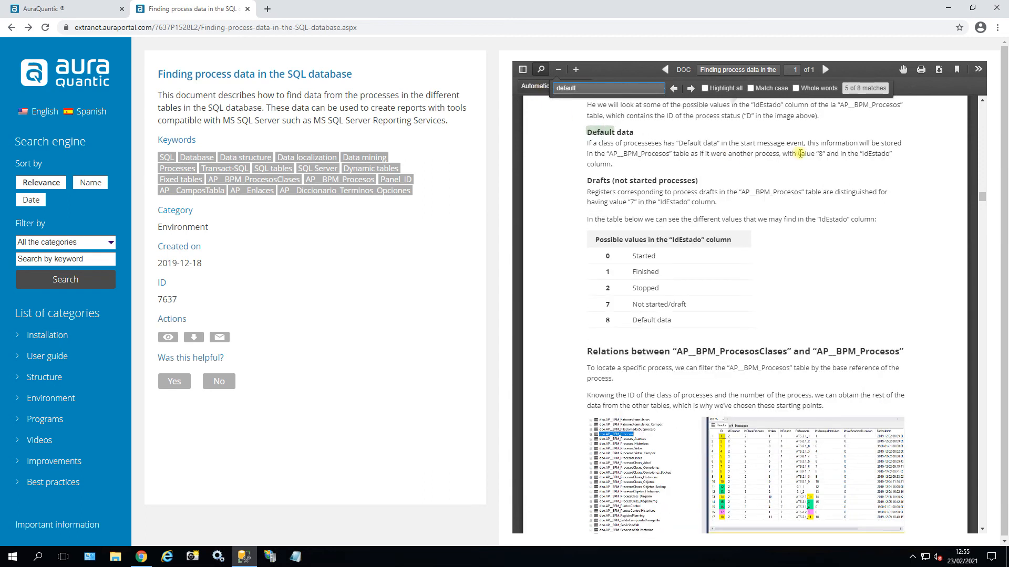
left_click_drag(793, 155, 877, 154)
left_click(869, 155)
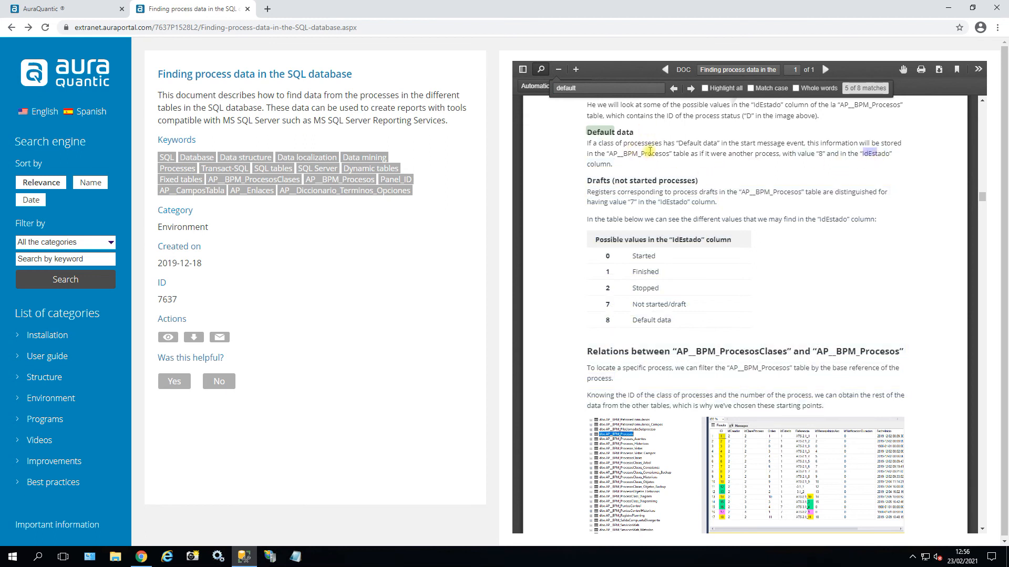
left_click(948, 8)
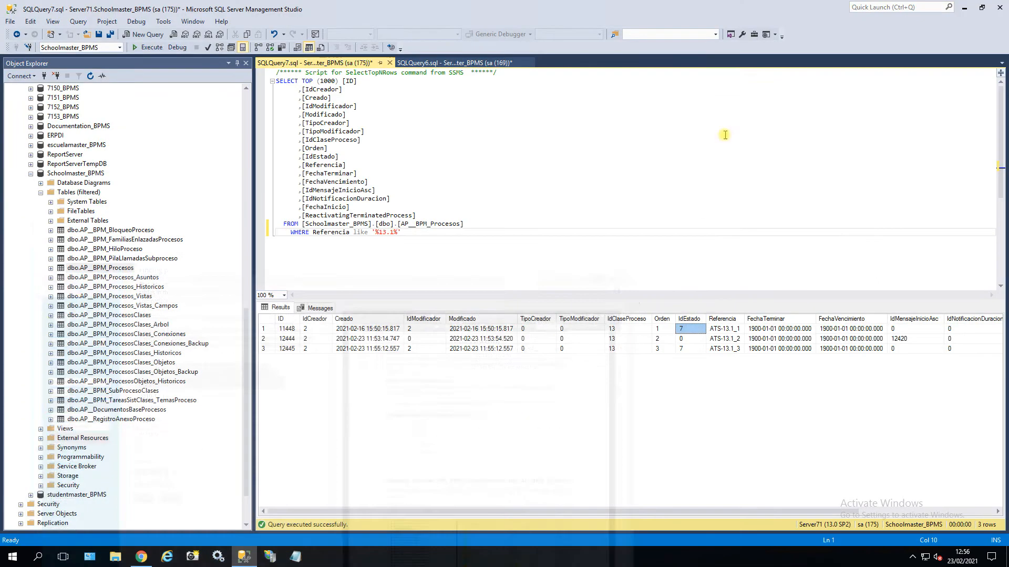
Change the WHERE filter column from Referencia to IdEstado using IntelliSense.
left_click(420, 233)
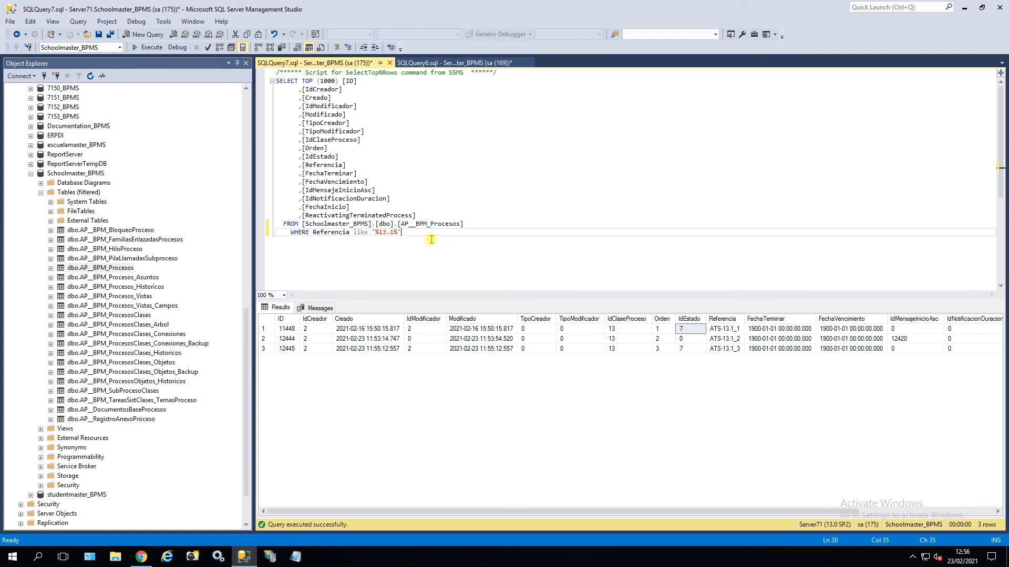
left_click_drag(419, 233, 269, 235)
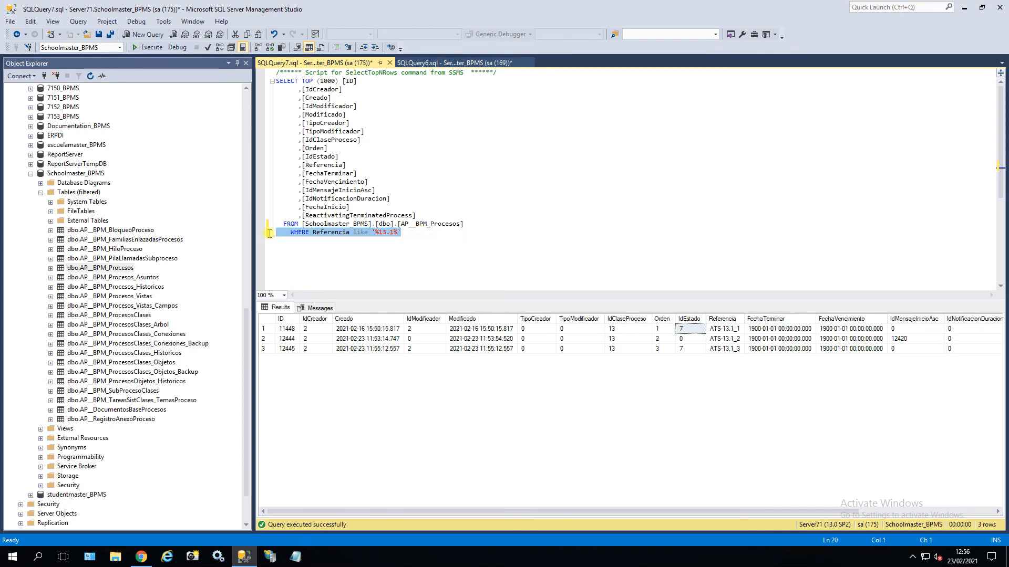
left_click(395, 233)
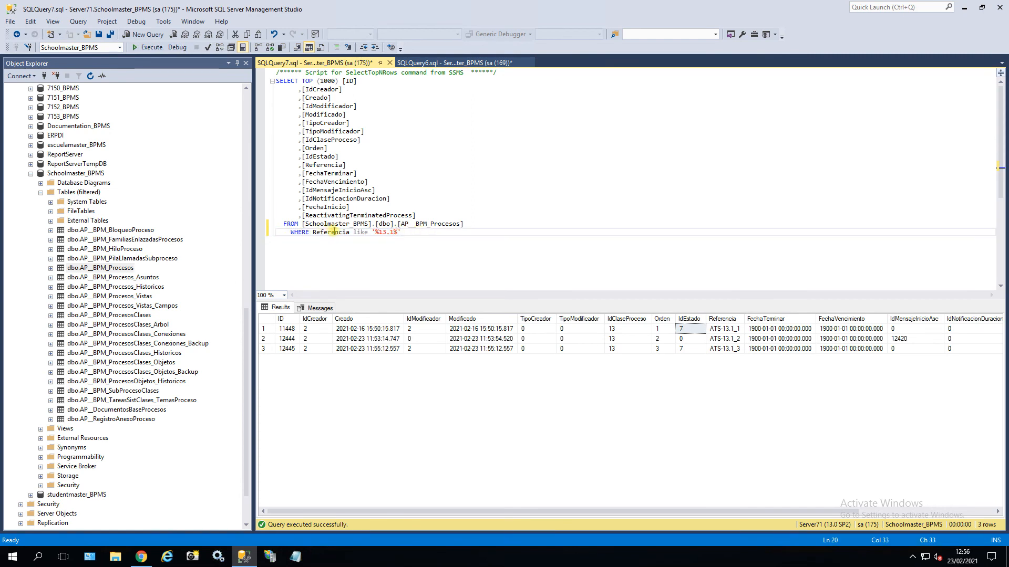
left_click_drag(350, 232, 314, 234)
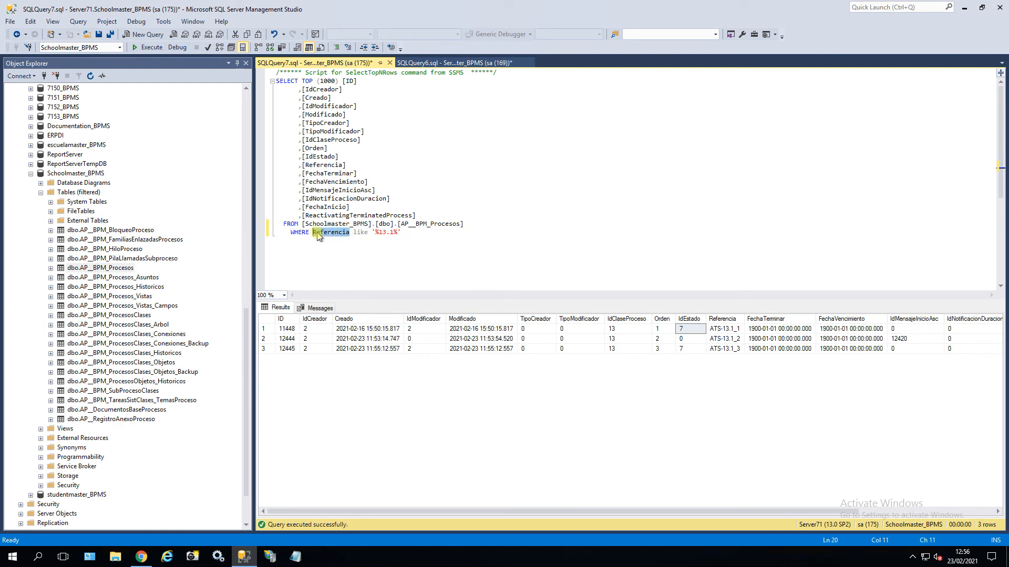
type("ide")
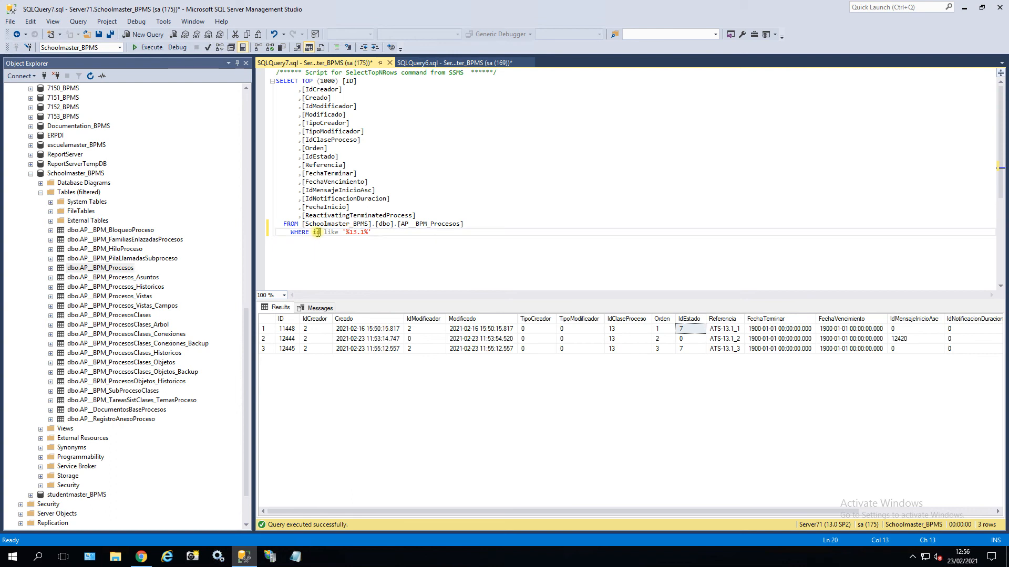
type("s")
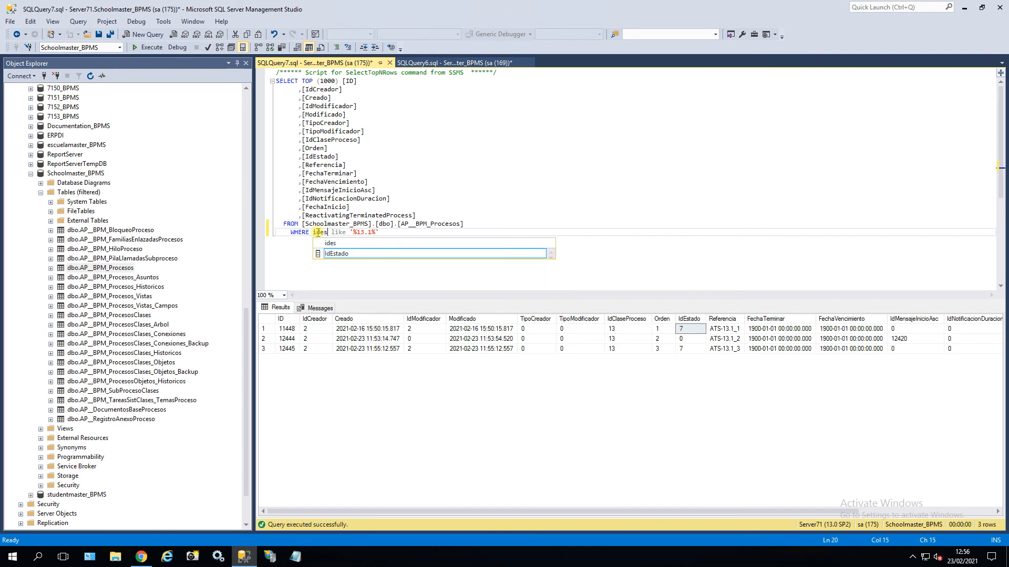
left_click(342, 255)
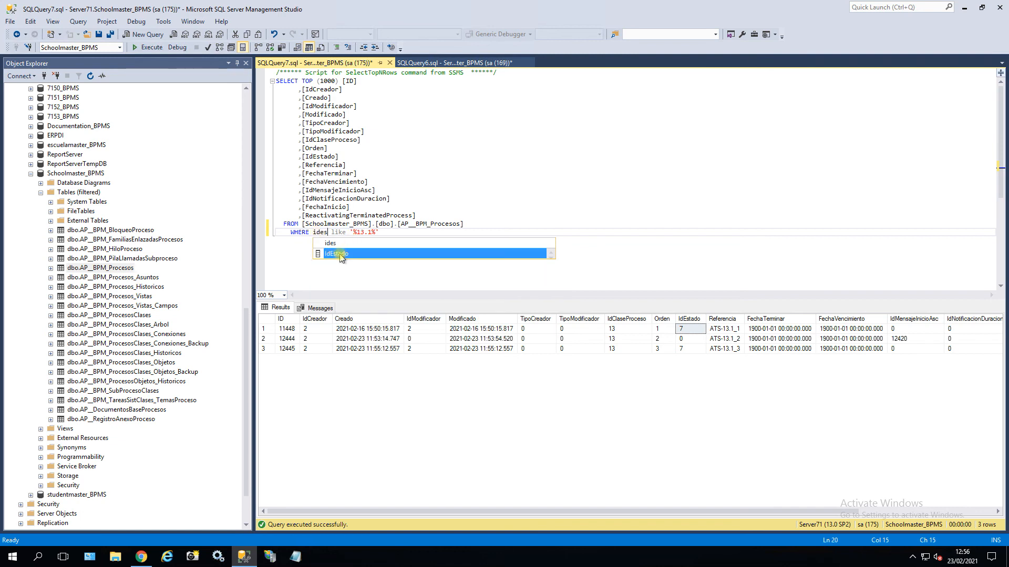
double_click(336, 254)
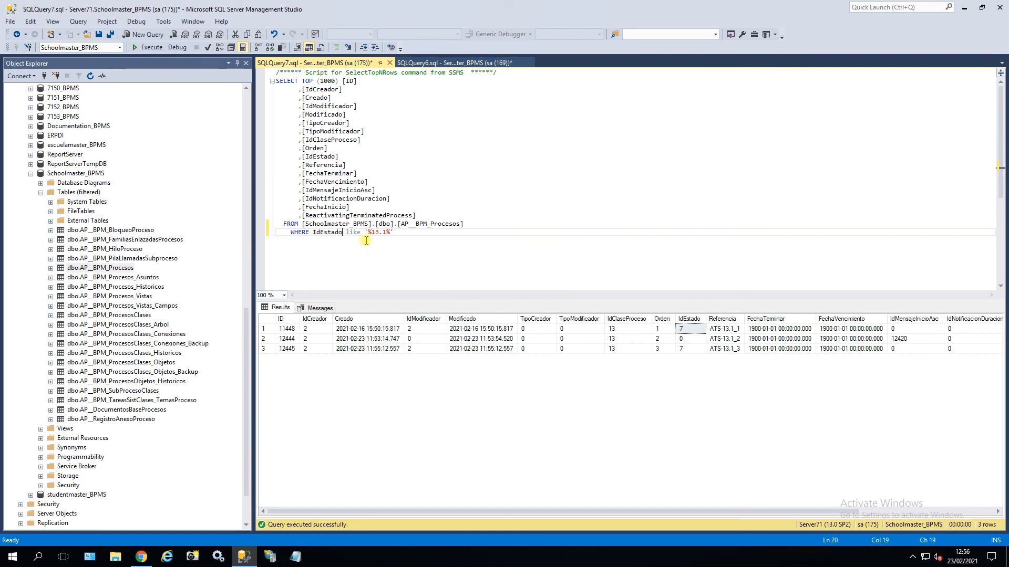
Replace the '%13.1%' value with '8' and run the query, returning 14 process rows.
left_click_drag(390, 232, 370, 232)
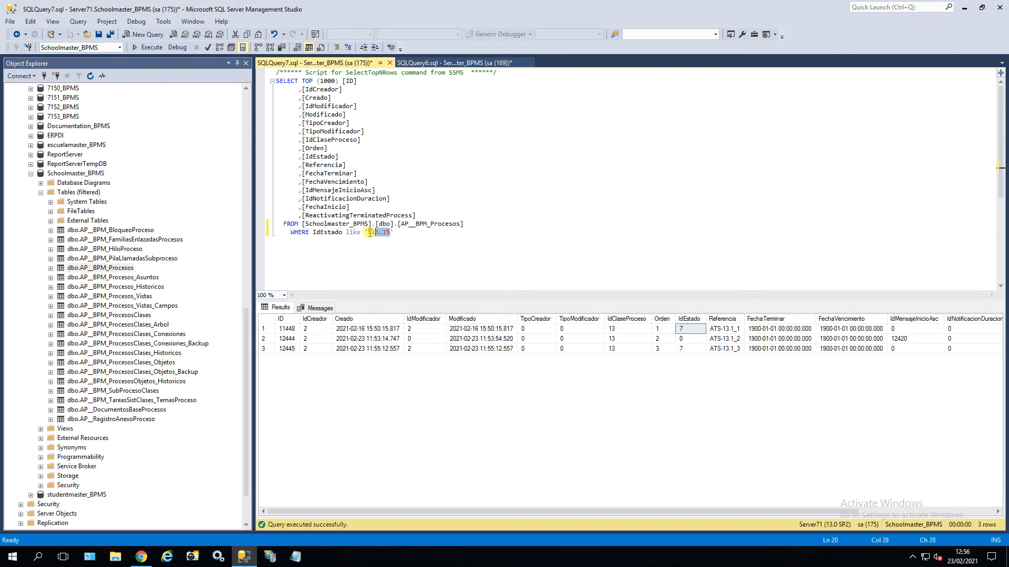
left_click(375, 232)
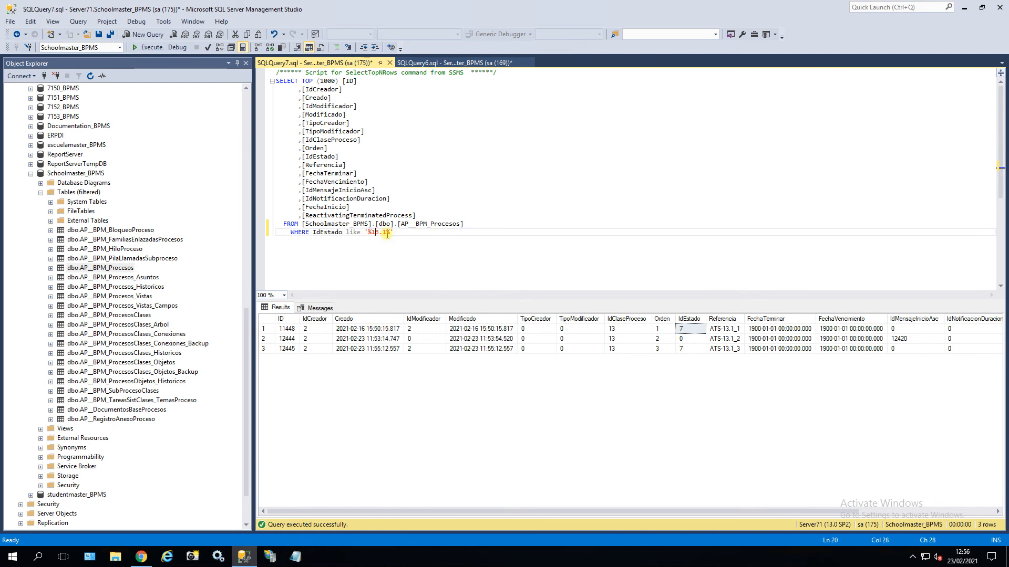
left_click_drag(390, 234, 368, 232)
type("8")
left_click(149, 47)
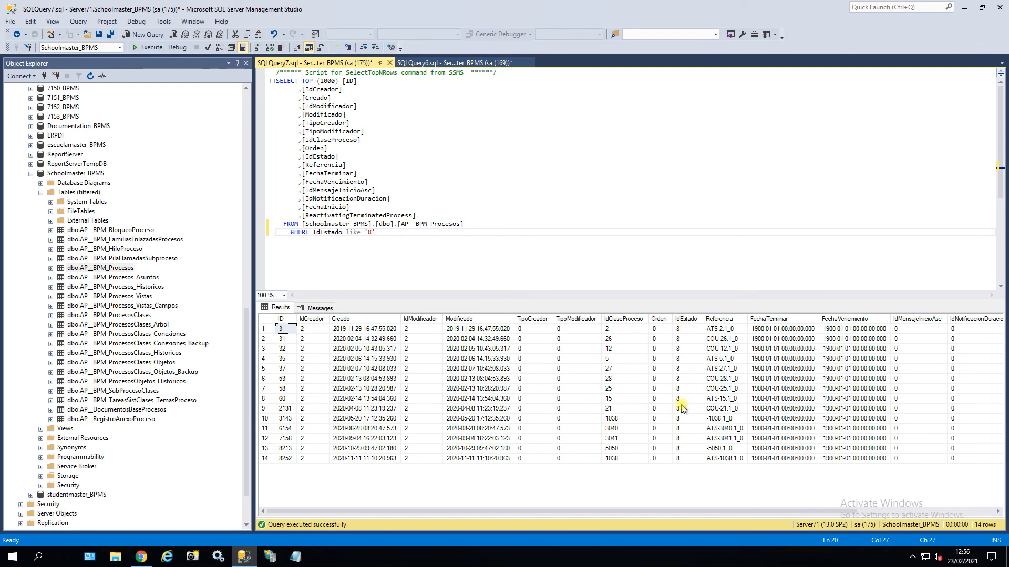
left_click(739, 330)
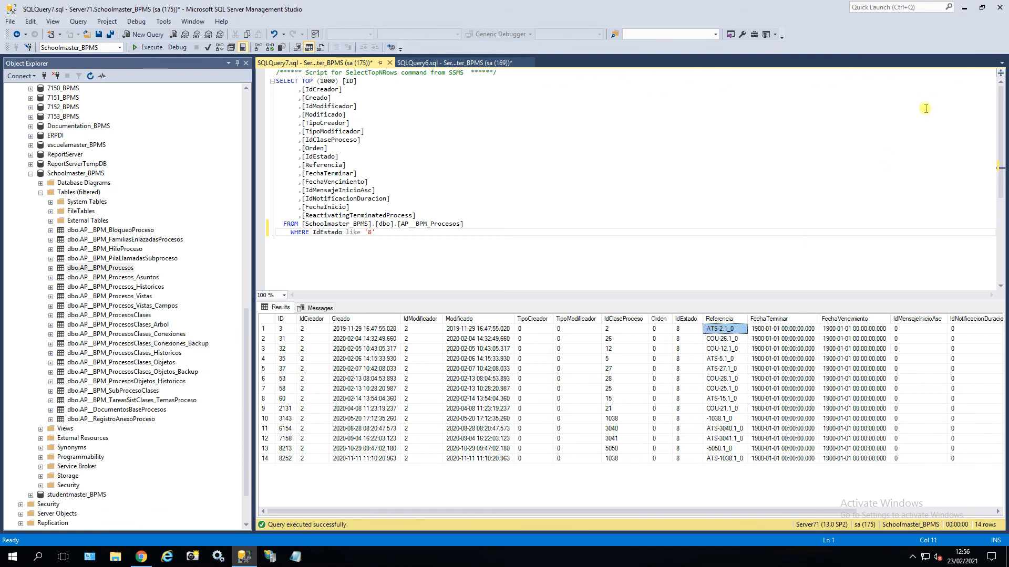
left_click(150, 558)
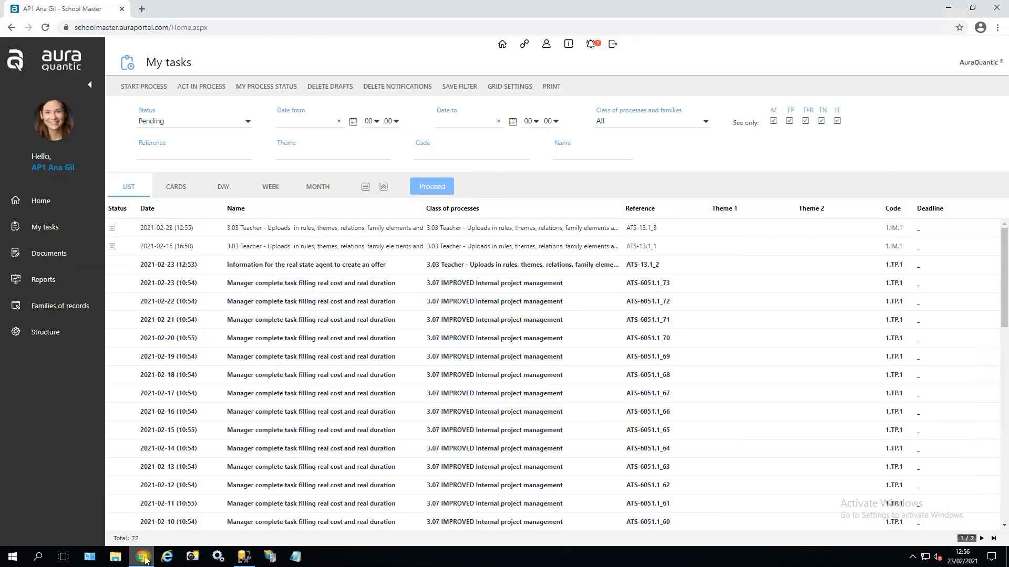
Filter the Structure process classes by reference ATS-2.1.
left_click(52, 332)
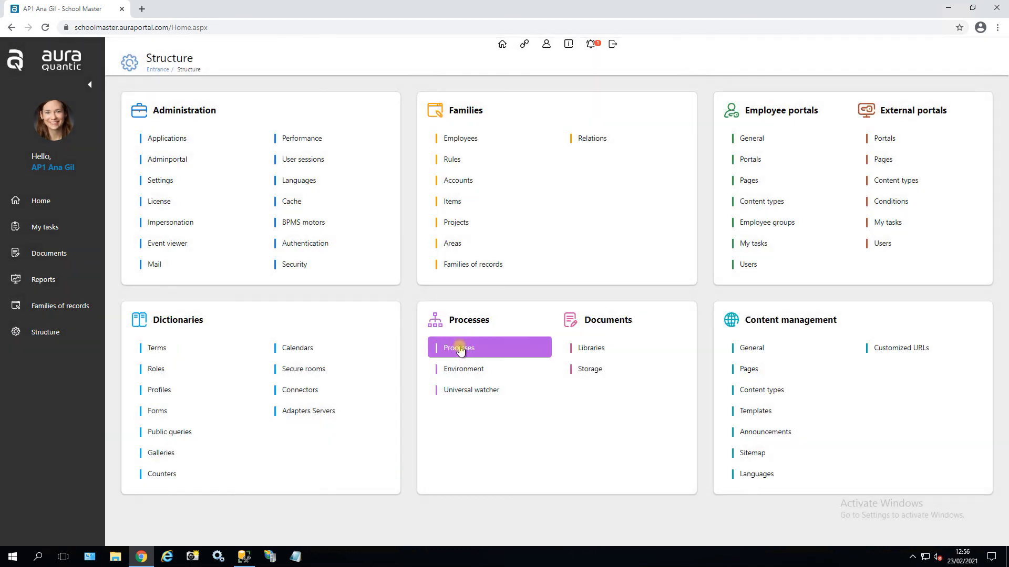
left_click(452, 348)
left_click(391, 142)
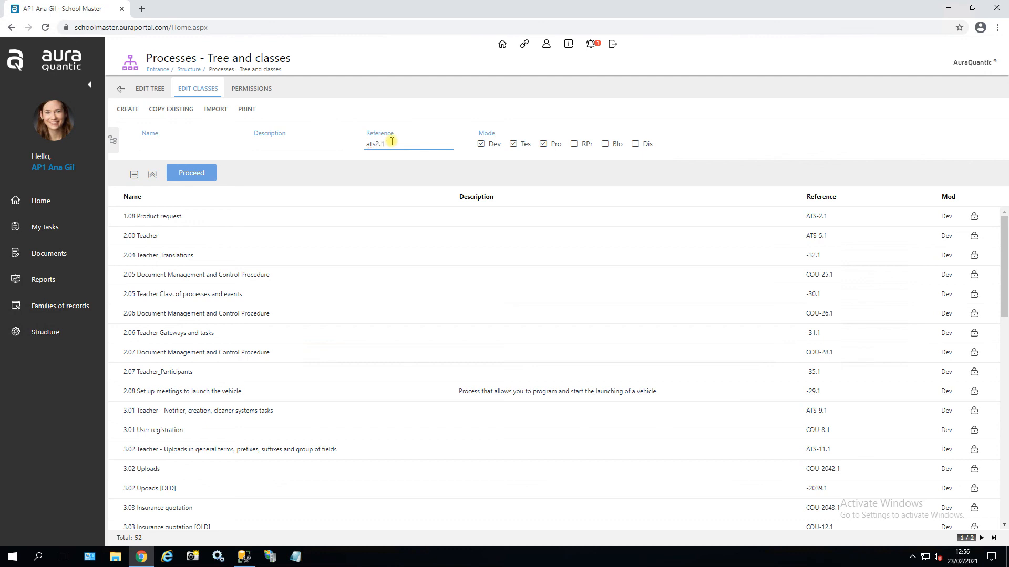
type("ats2.1")
left_click(202, 174)
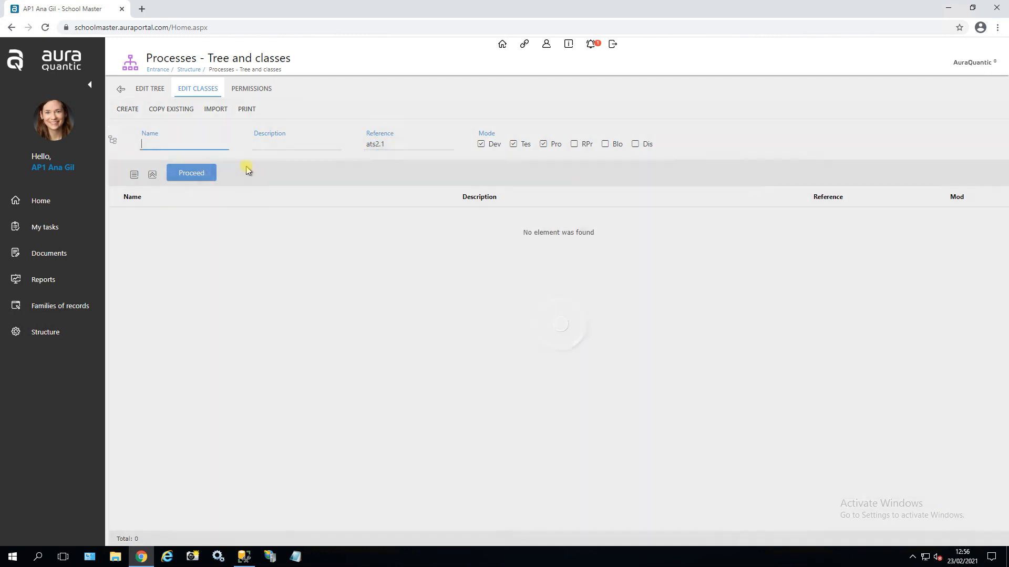
left_click_drag(522, 10, 500, 5)
left_click(376, 145)
type("-")
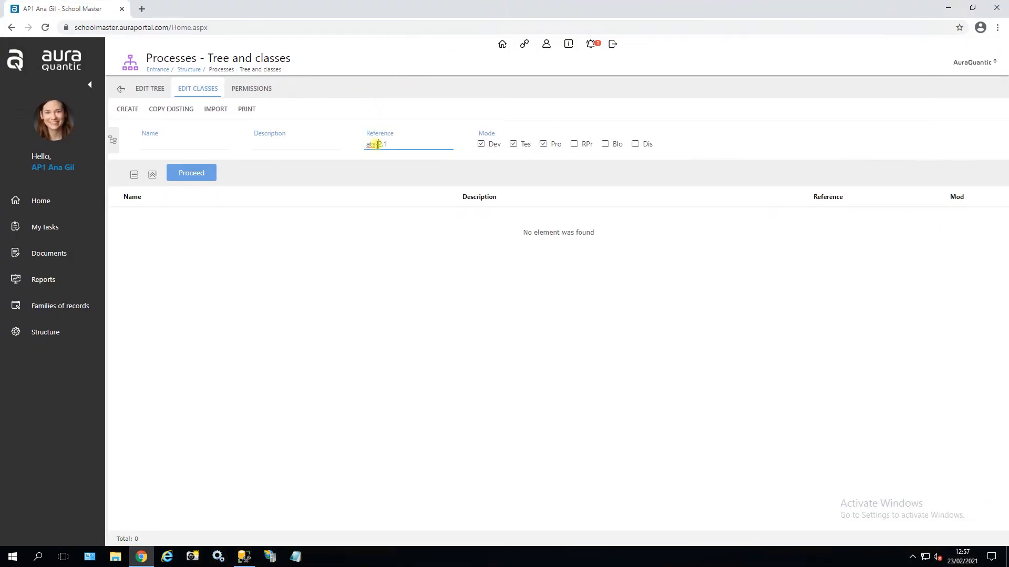
left_click(206, 176)
Check the IM.1 start event's default data in 1.08 Product request.
left_click(204, 220)
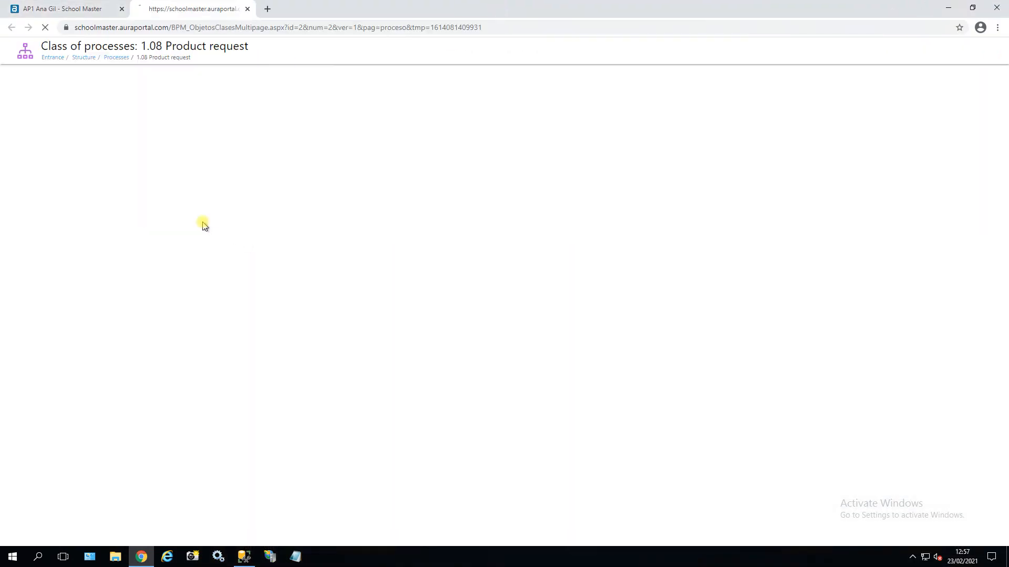
left_click(649, 234)
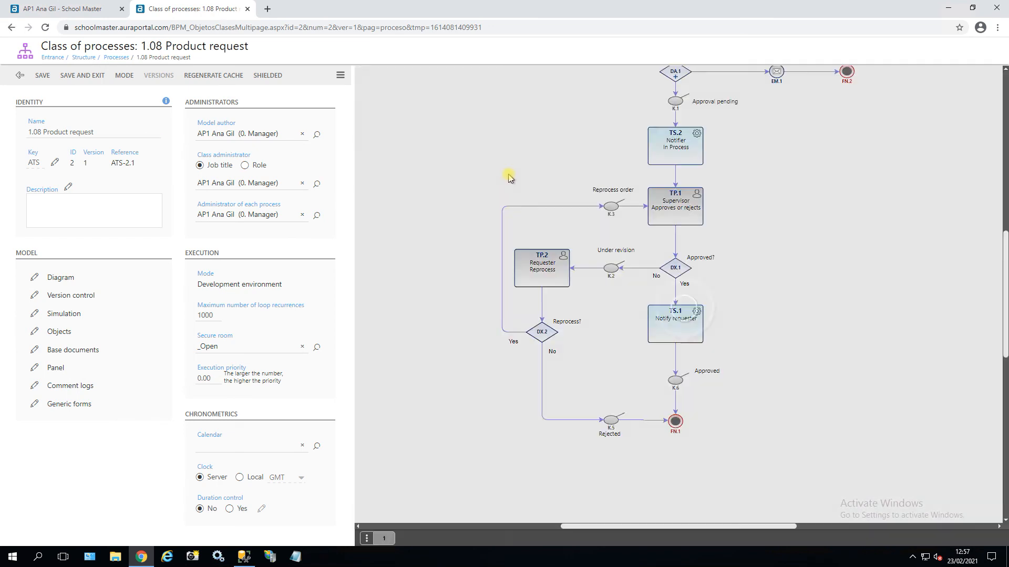
left_click(672, 132)
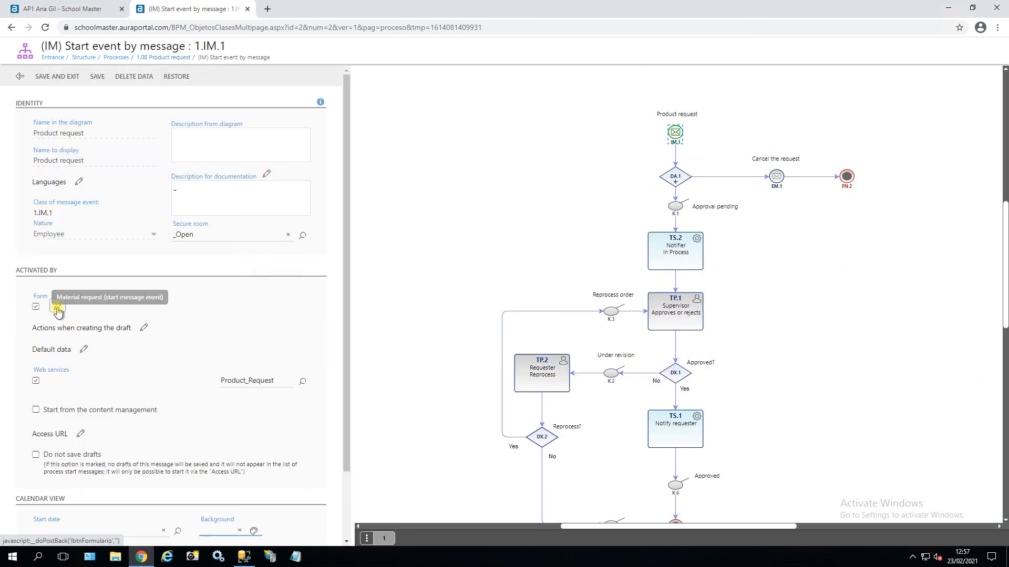
left_click(84, 350)
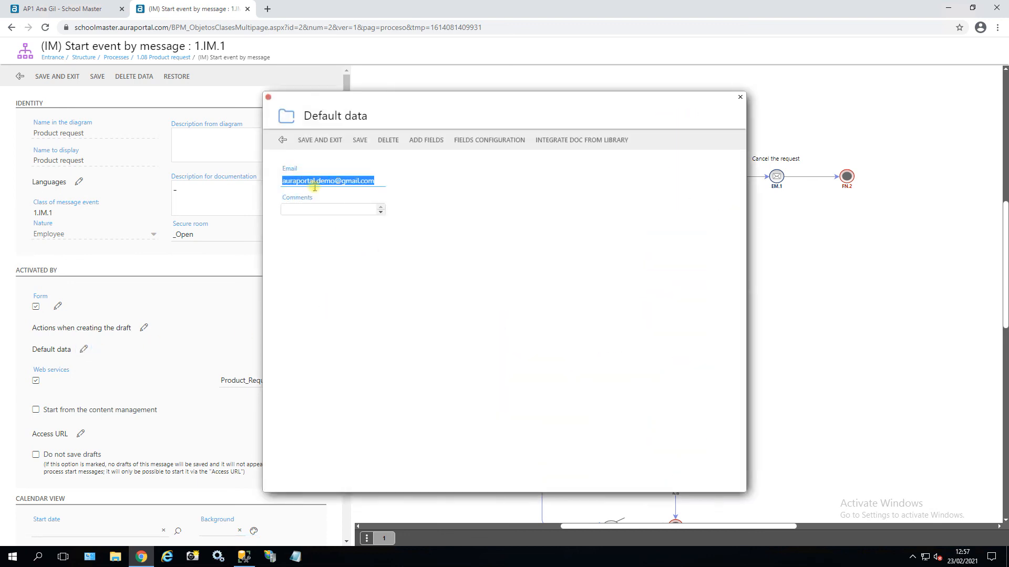
left_click(267, 98)
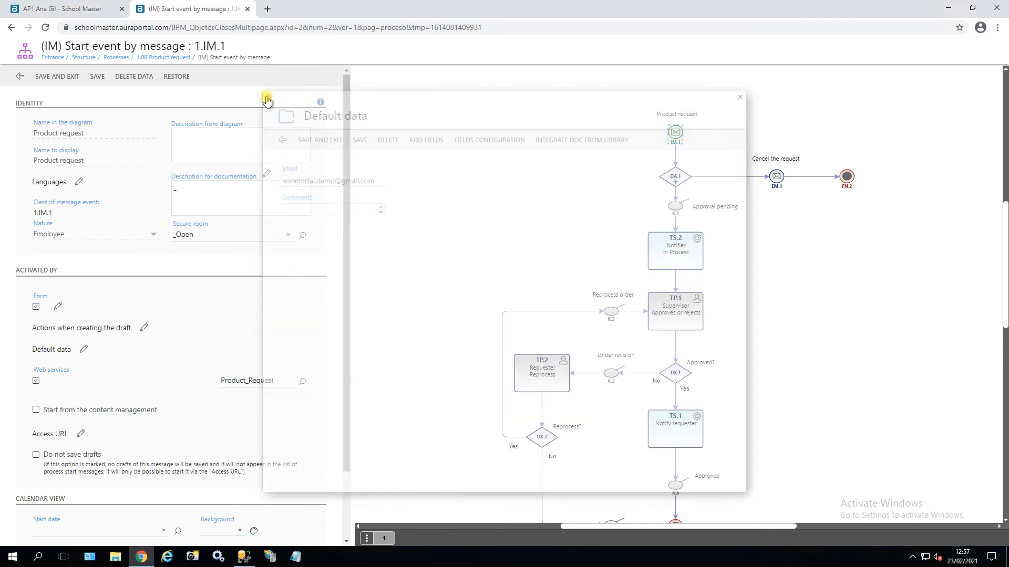
left_click(947, 8)
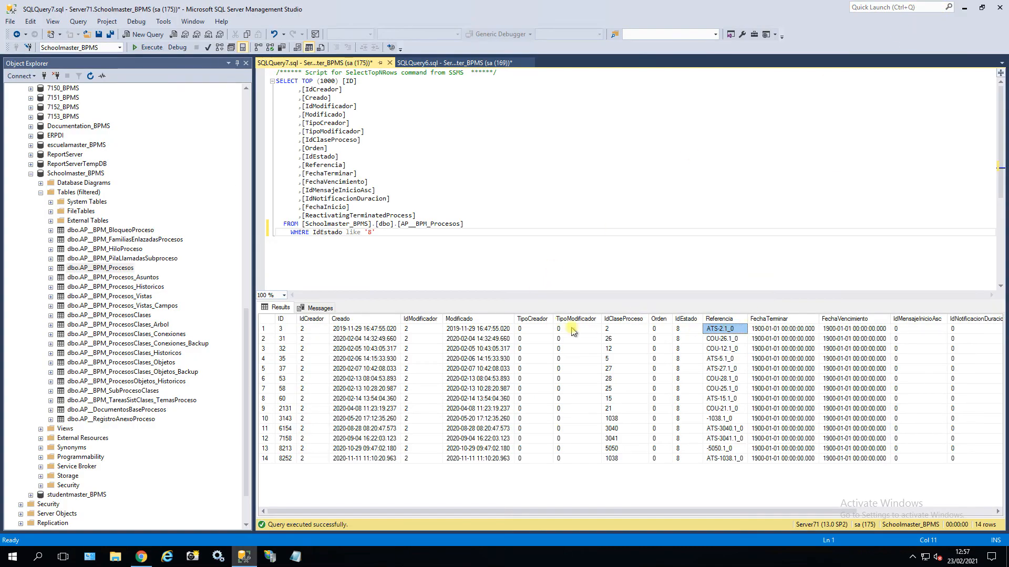
Check the first row's IdEstado value, then bring back the SQL database documentation article.
left_click(681, 329)
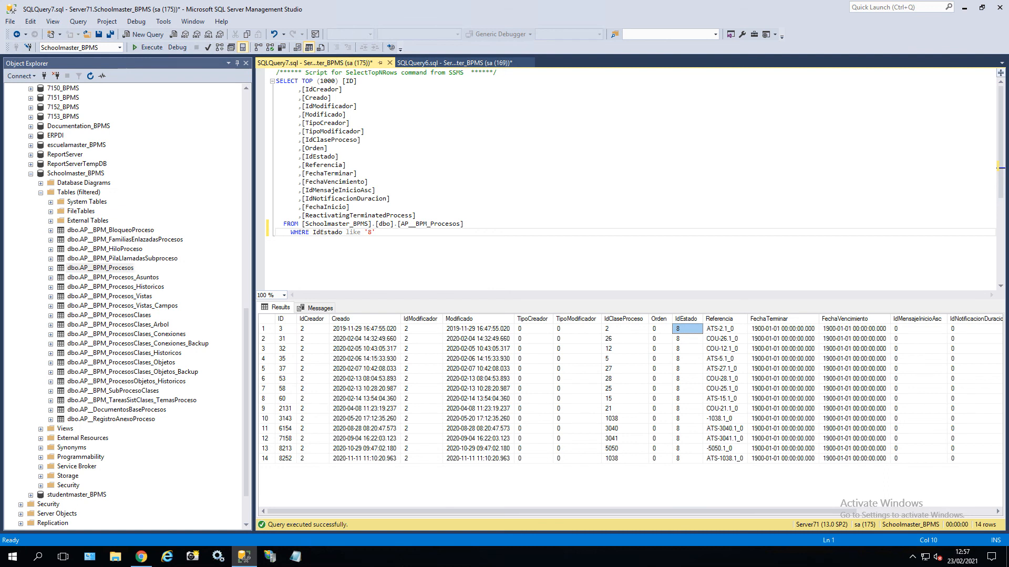
left_click(141, 556)
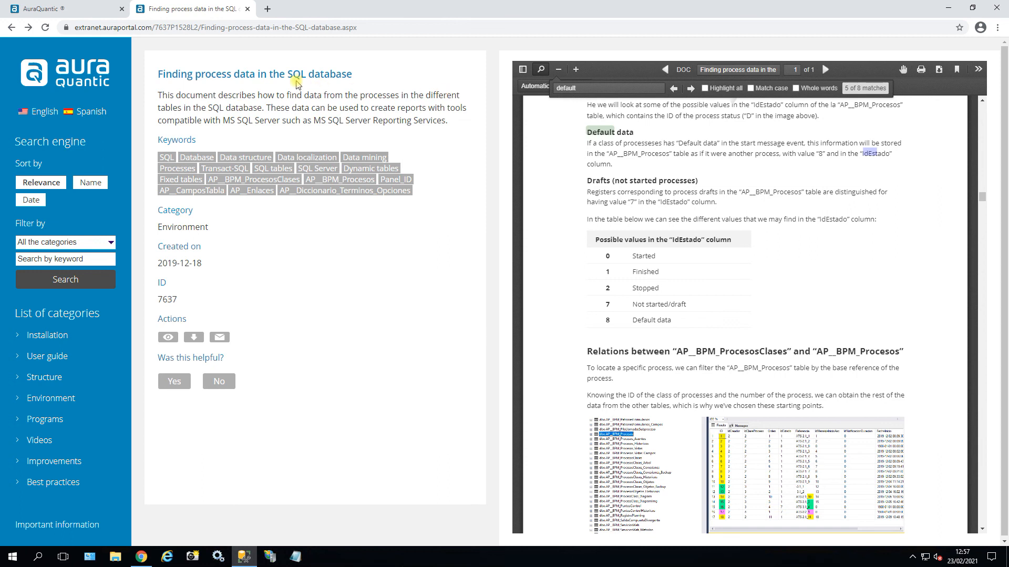
Scroll the article from the Default data section to page 10's query example.
left_click_drag(164, 74, 273, 74)
scroll(695, 229, "down", 7)
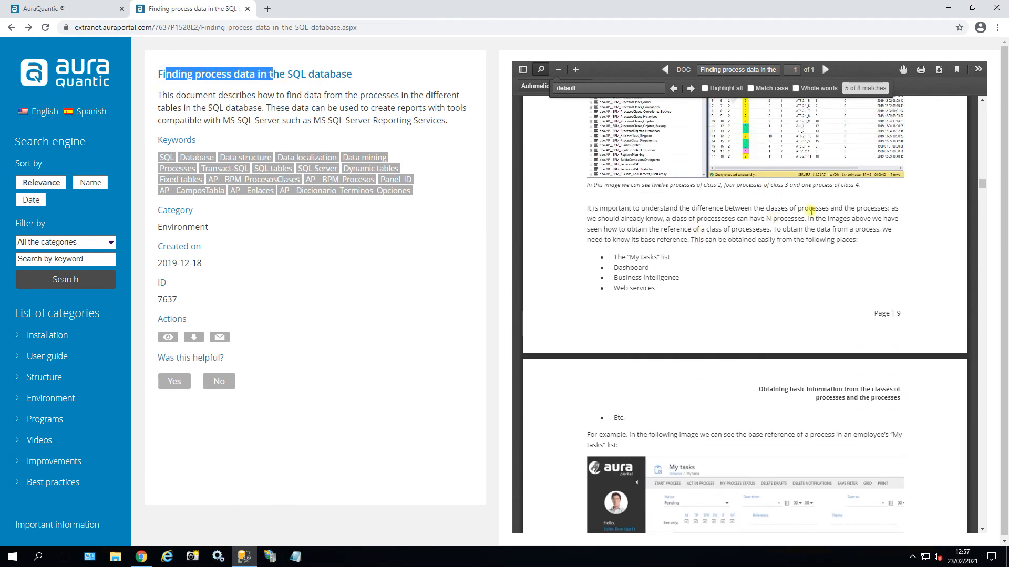
scroll(718, 294, "down", 8)
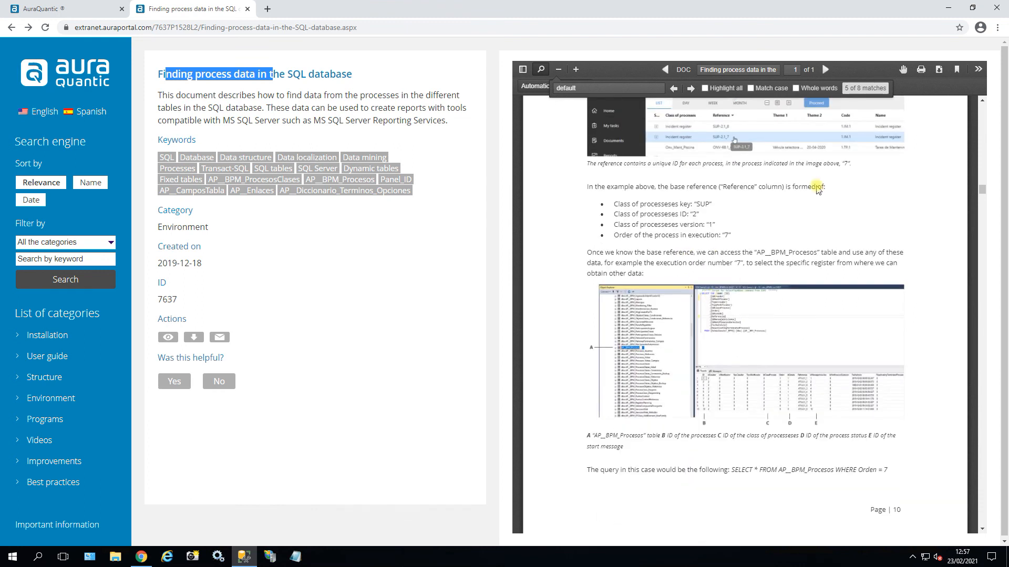
left_click(948, 8)
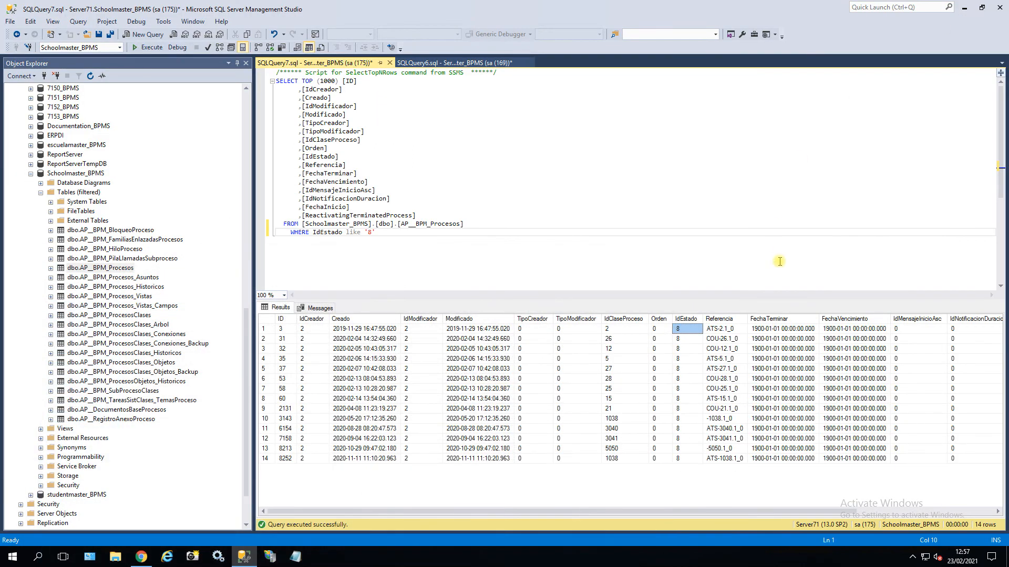